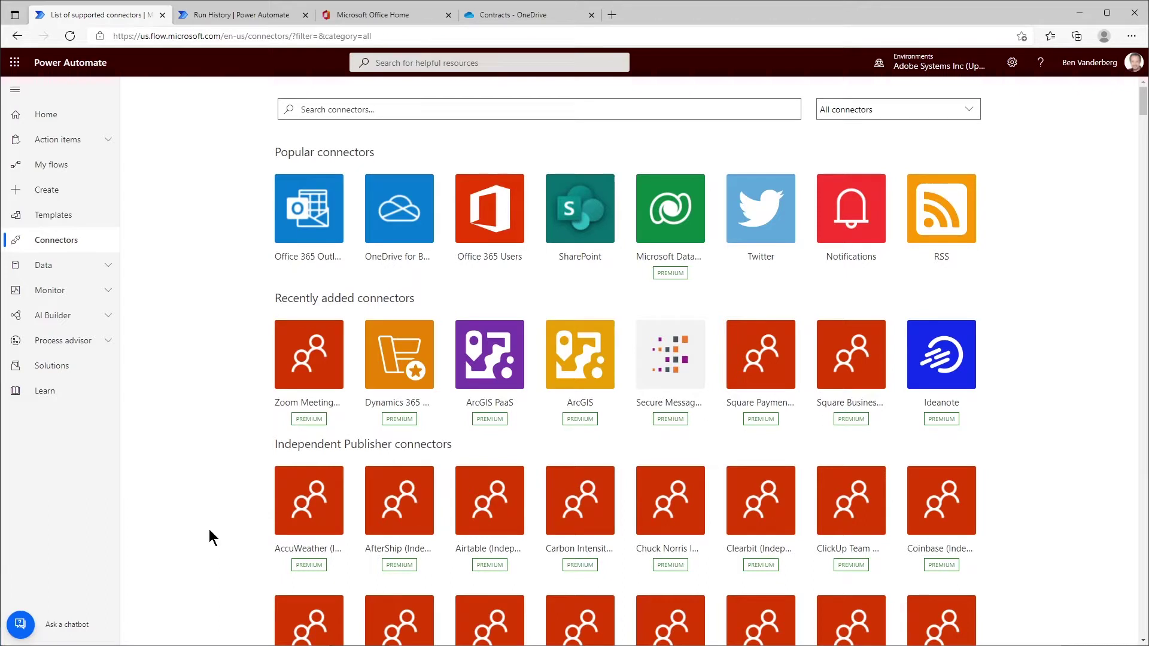
Search the connectors for 'adobe' to list Adobe PDF Services, Adobe Sign and Creative Cloud.
left_click(319, 111)
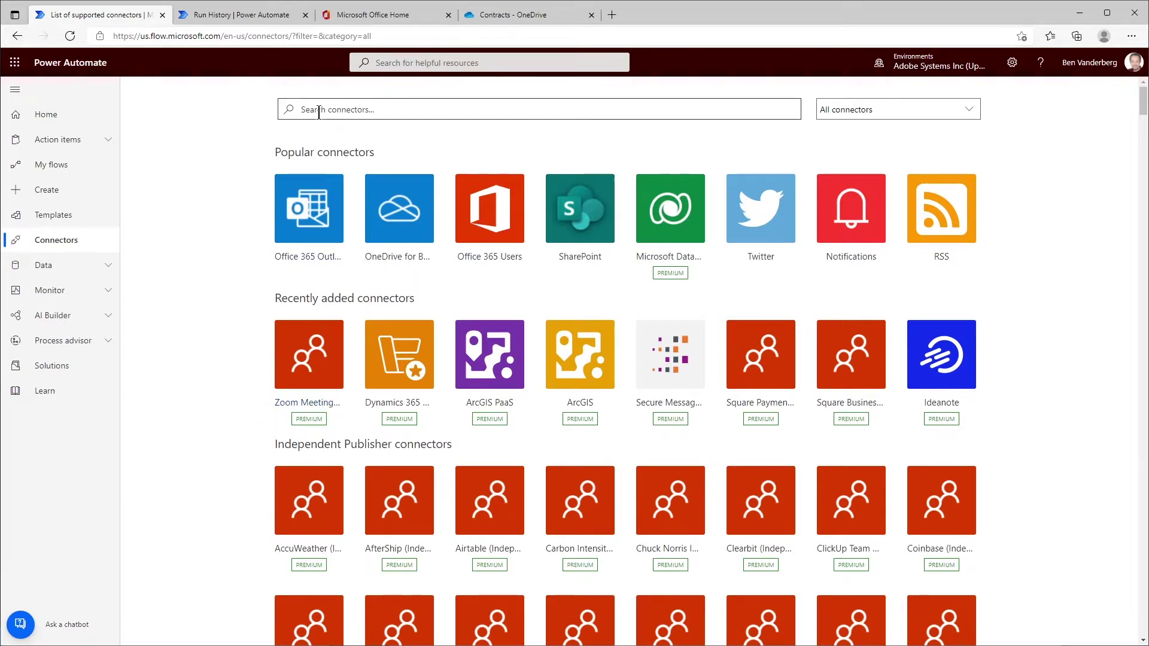
type("adobe")
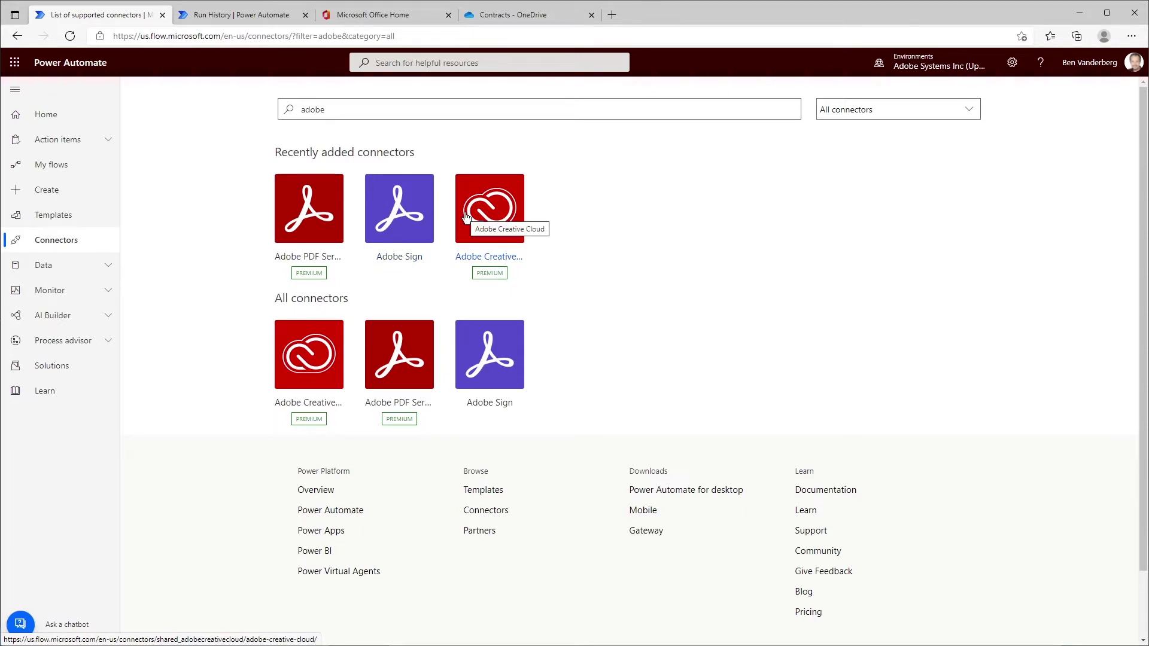
Browse the Adobe PDF Services connector's flow templates, then switch to the flow's Run History.
left_click(335, 223)
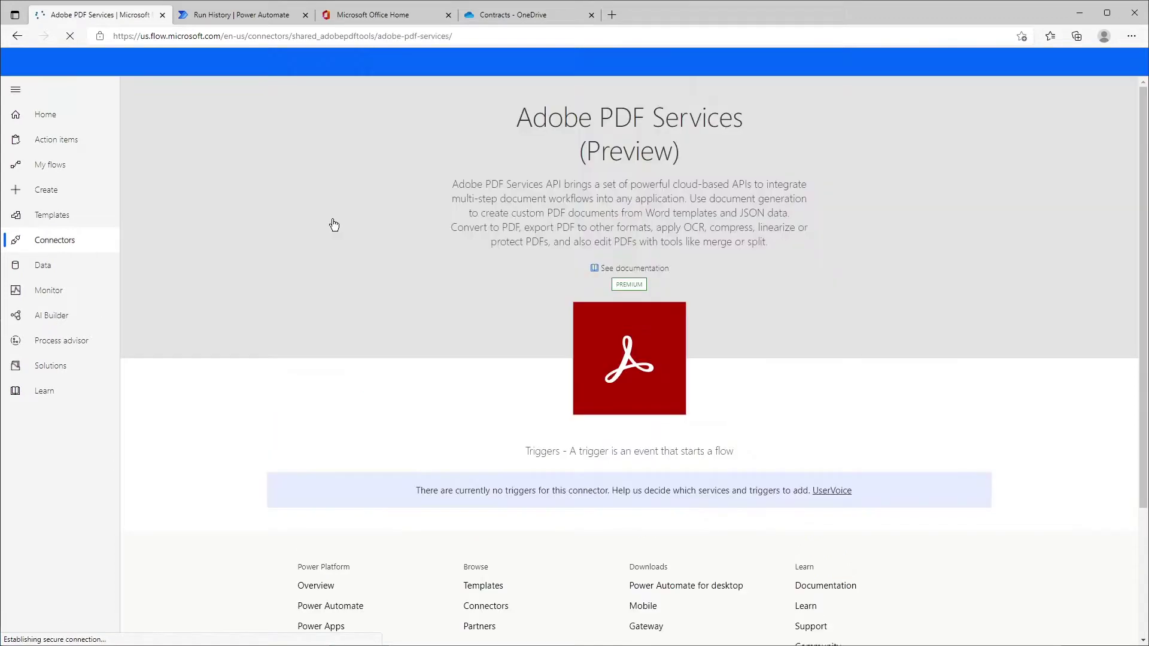
scroll(334, 223, "down", 5)
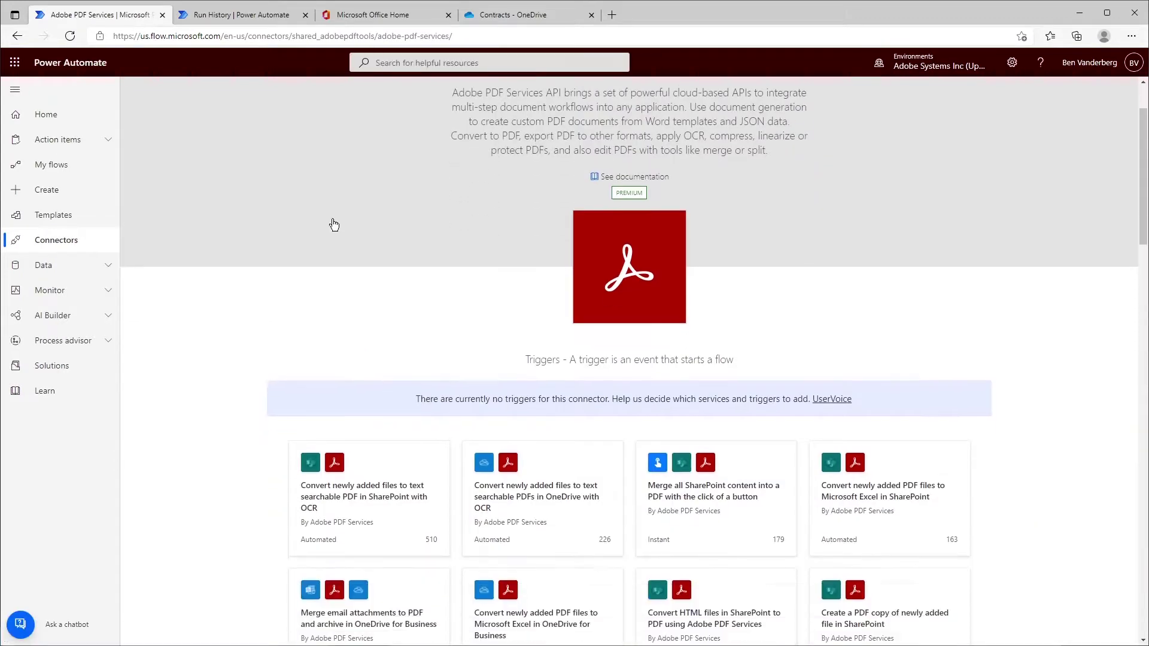
scroll(334, 224, "down", 1)
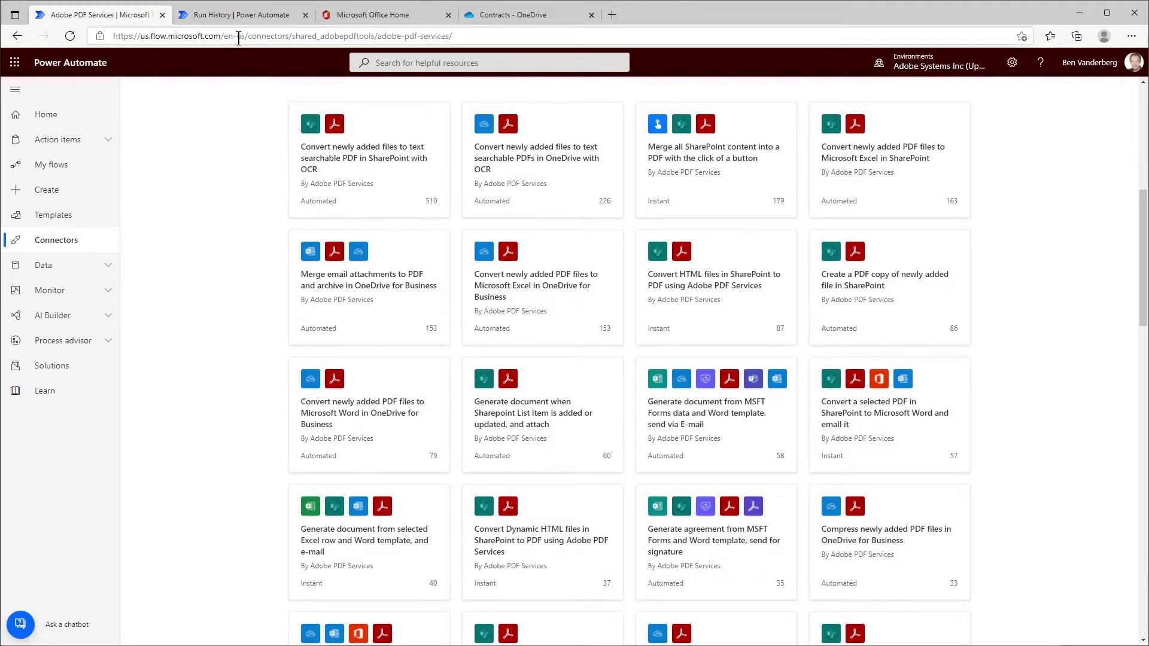
left_click(239, 17)
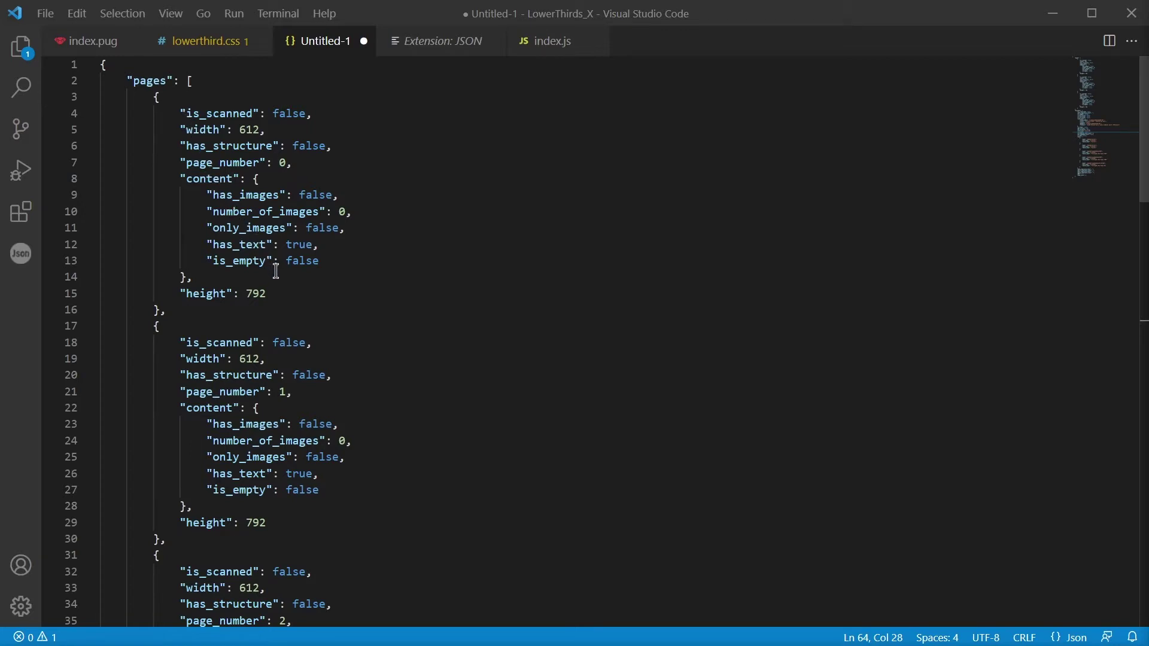
scroll(309, 290, "down", 3)
scroll(309, 290, "down", 3)
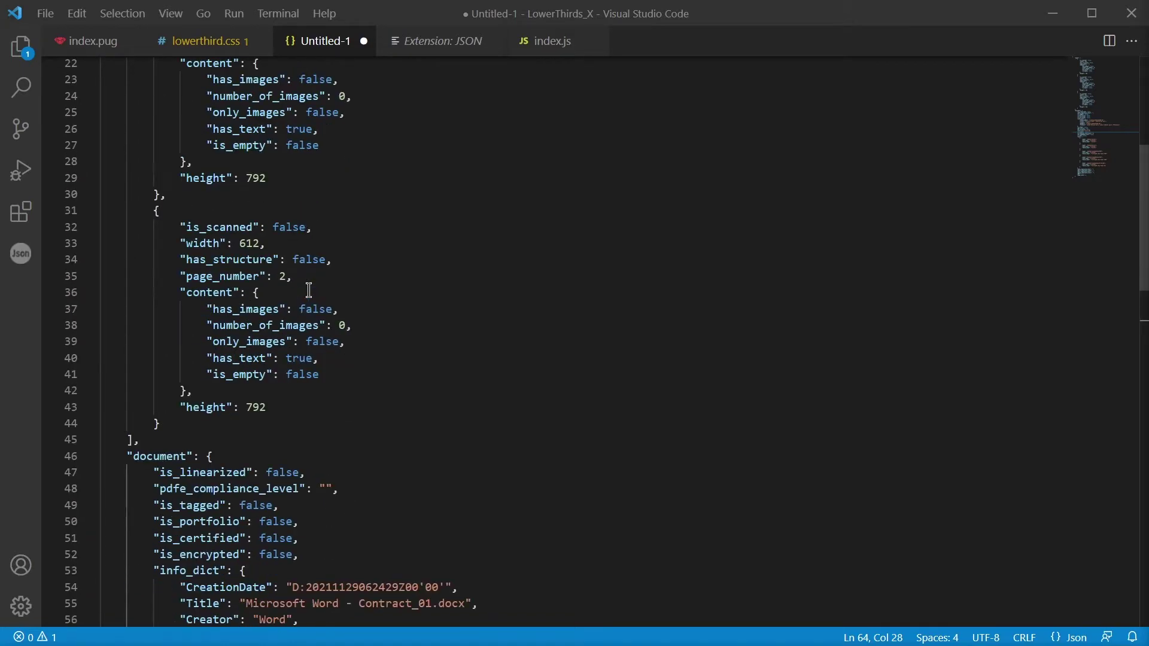
scroll(309, 290, "down", 4)
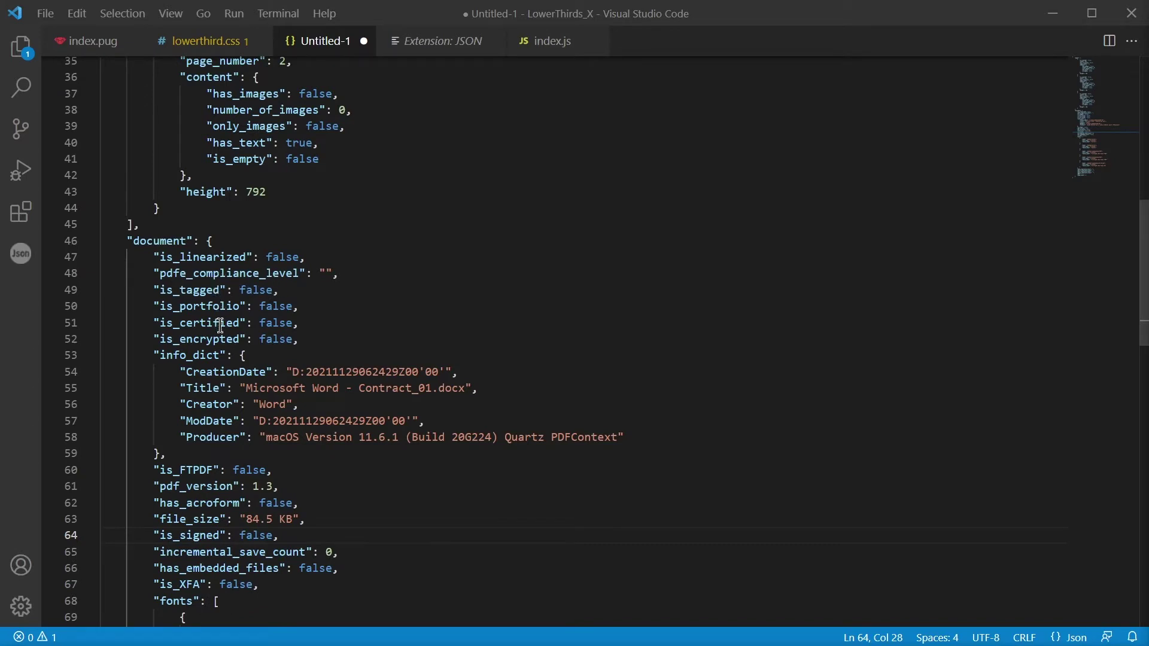
scroll(224, 337, "down", 2)
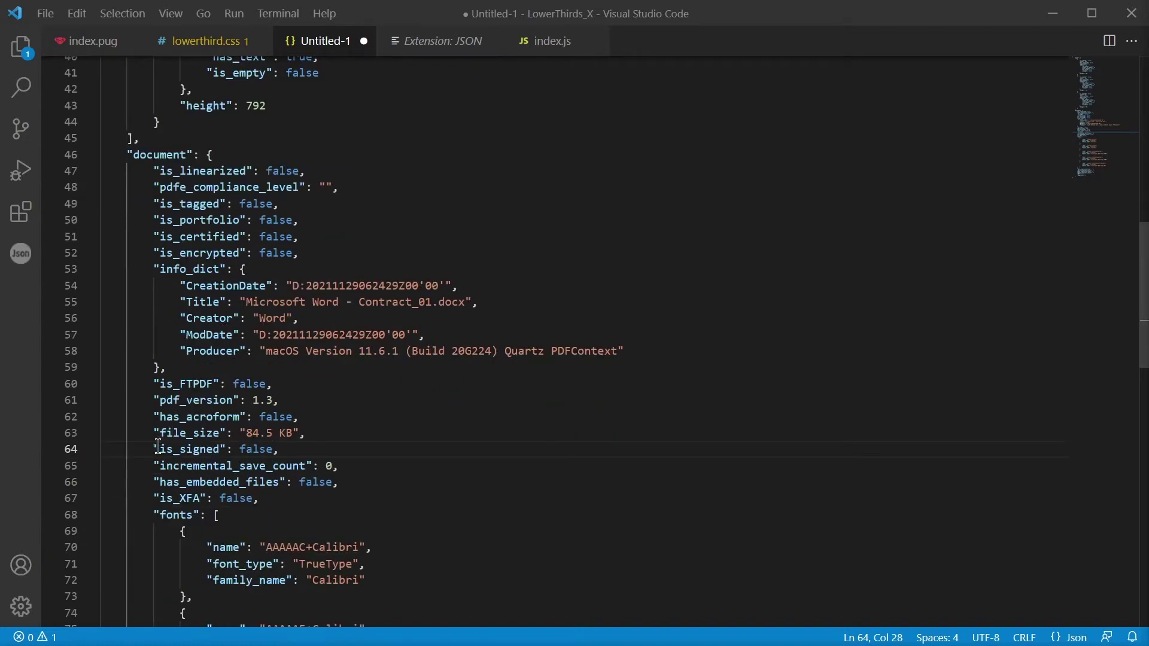
left_click_drag(167, 449, 211, 450)
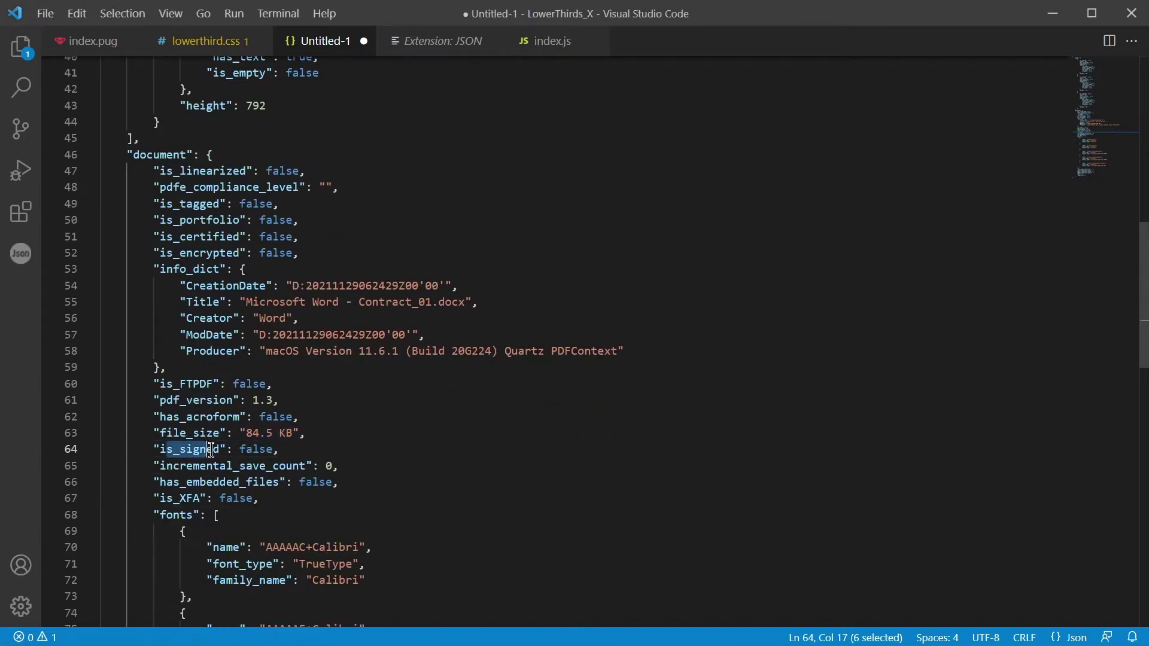
left_click(212, 449)
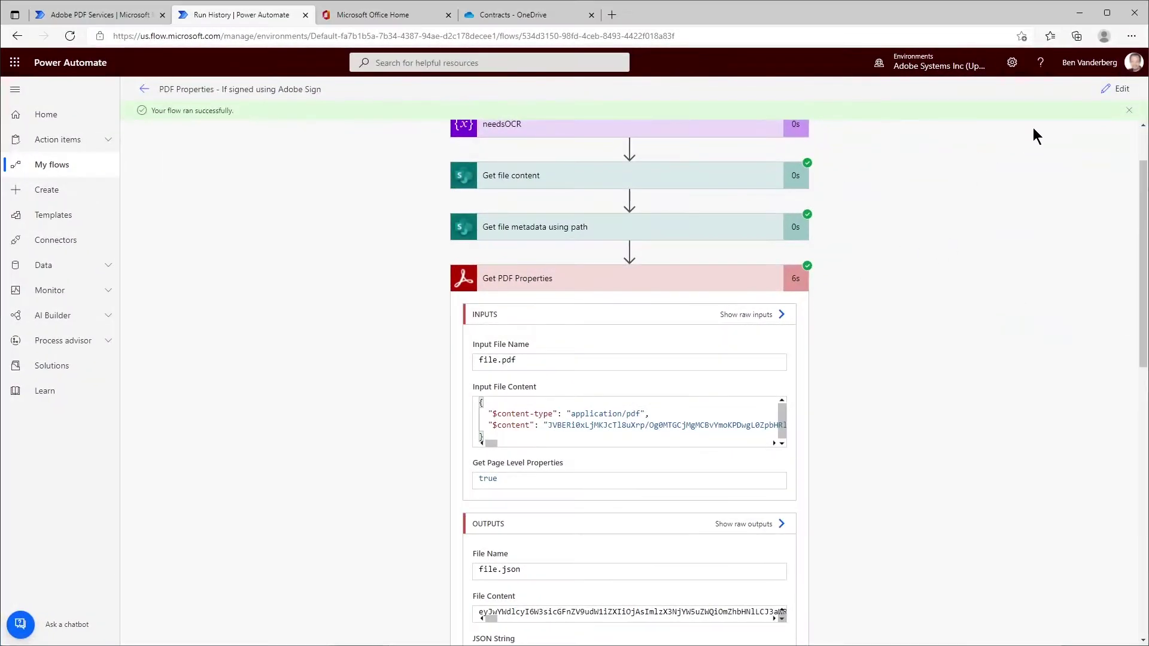
In edit mode, browse the Adobe PDF Services Prod Custom actions after Get PDF Properties.
left_click(1110, 94)
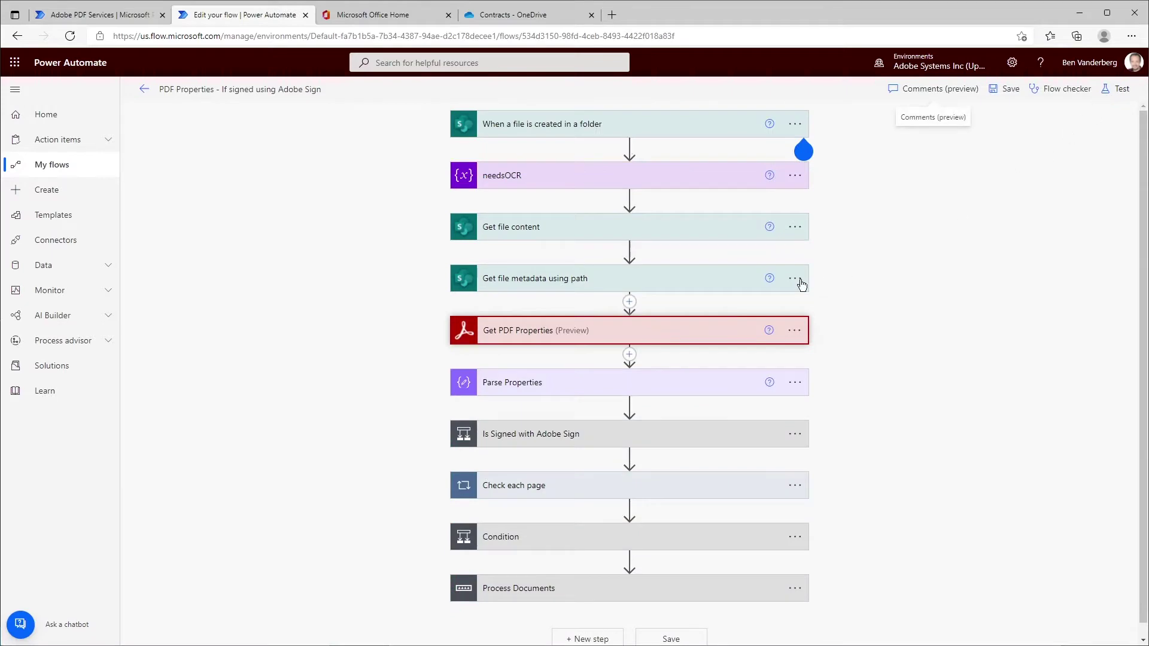
left_click(633, 356)
left_click(629, 368)
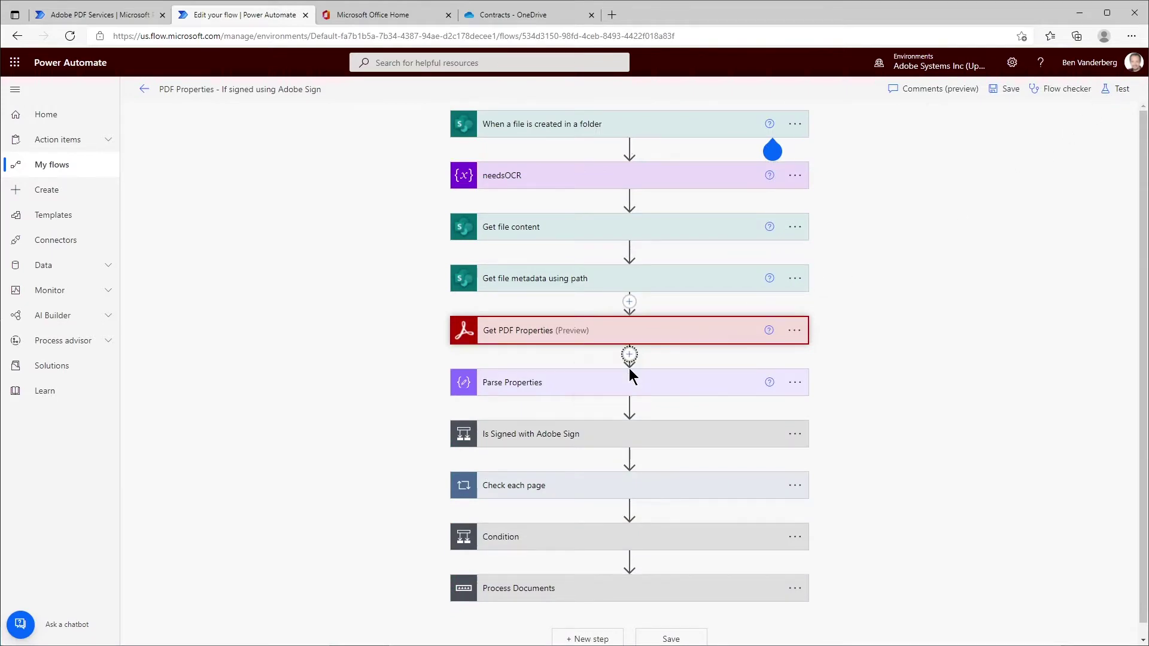
left_click(647, 439)
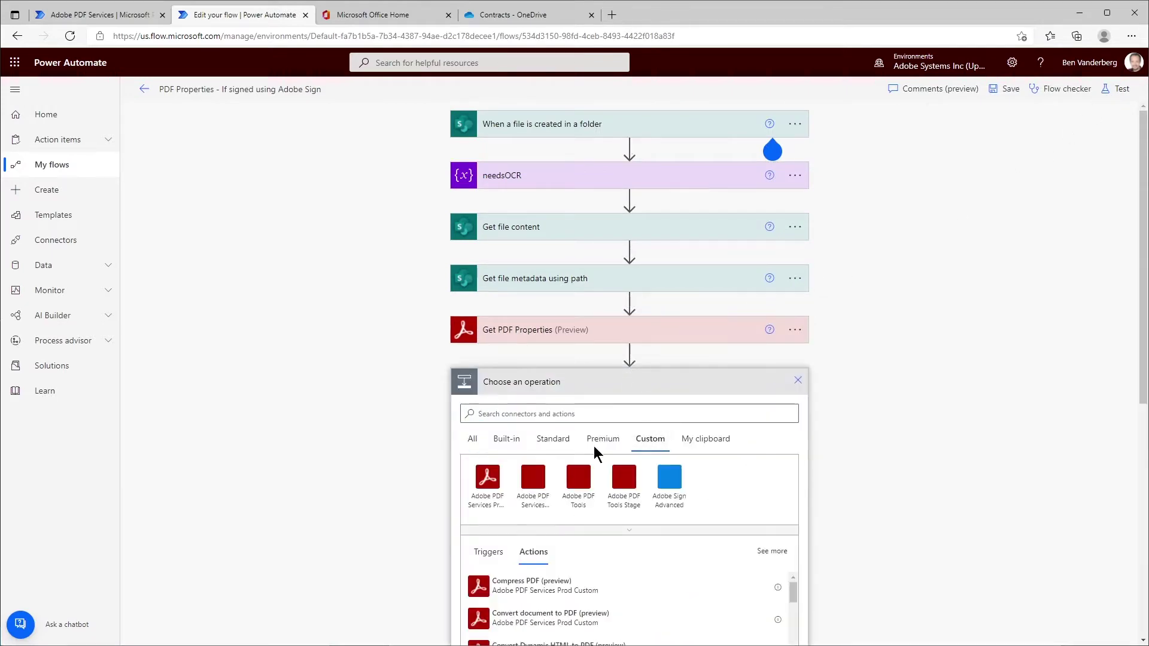
left_click(488, 481)
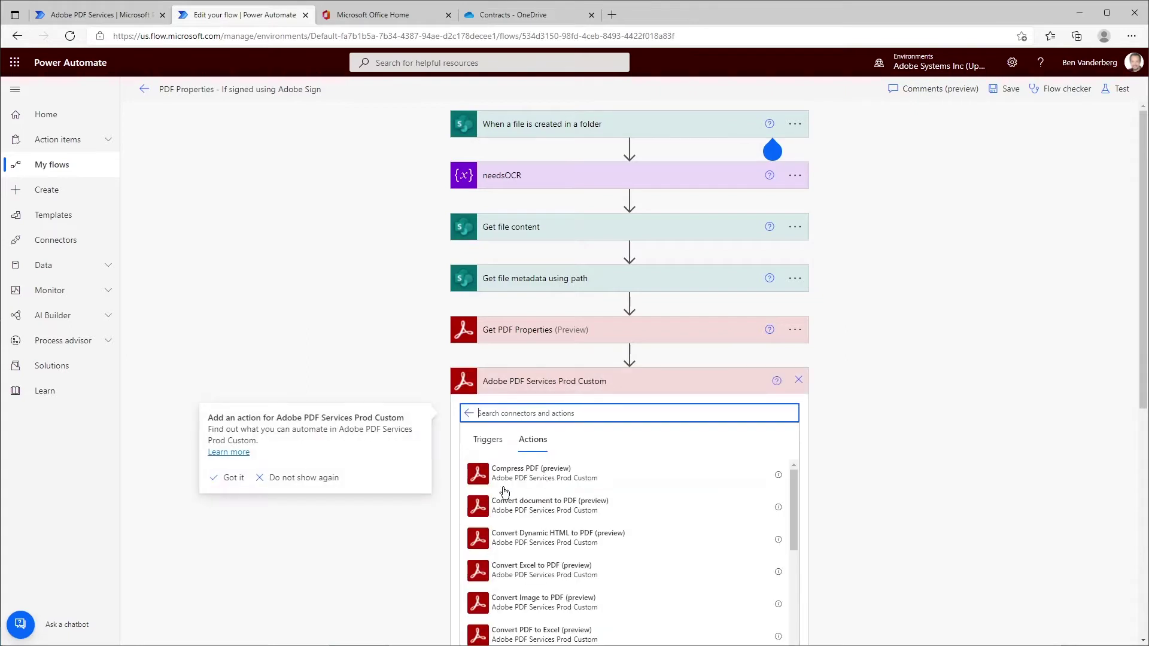
scroll(688, 455, "down", 2)
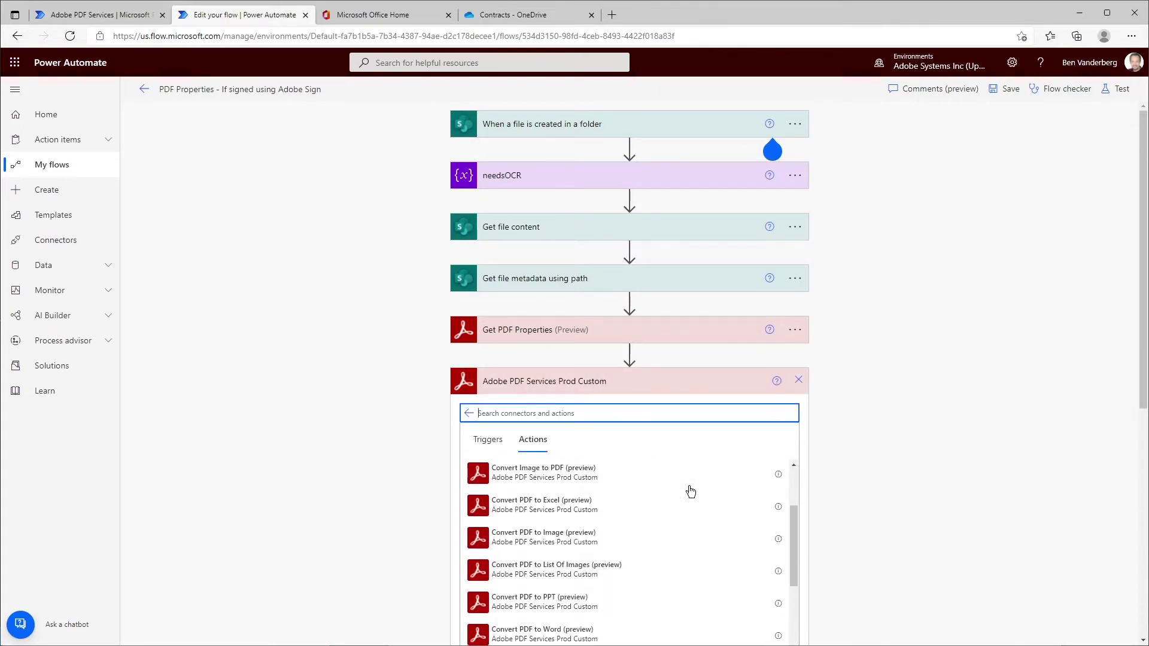
scroll(799, 502, "down", 2)
scroll(829, 506, "down", 2)
scroll(829, 506, "down", 2)
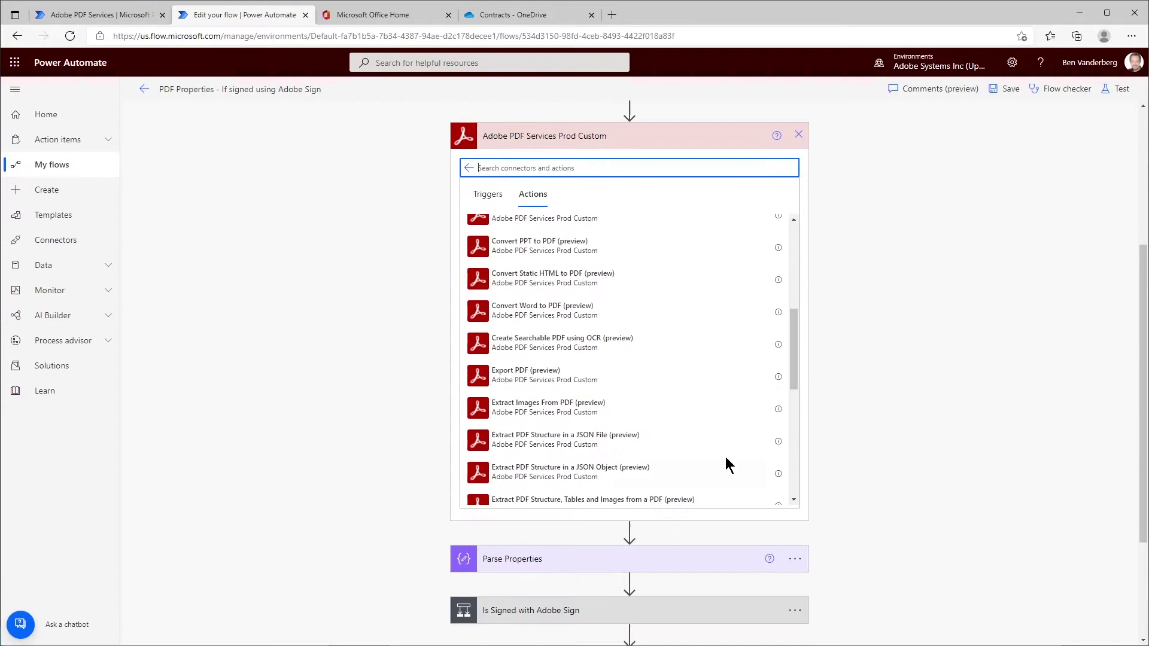
scroll(712, 441, "down", 2)
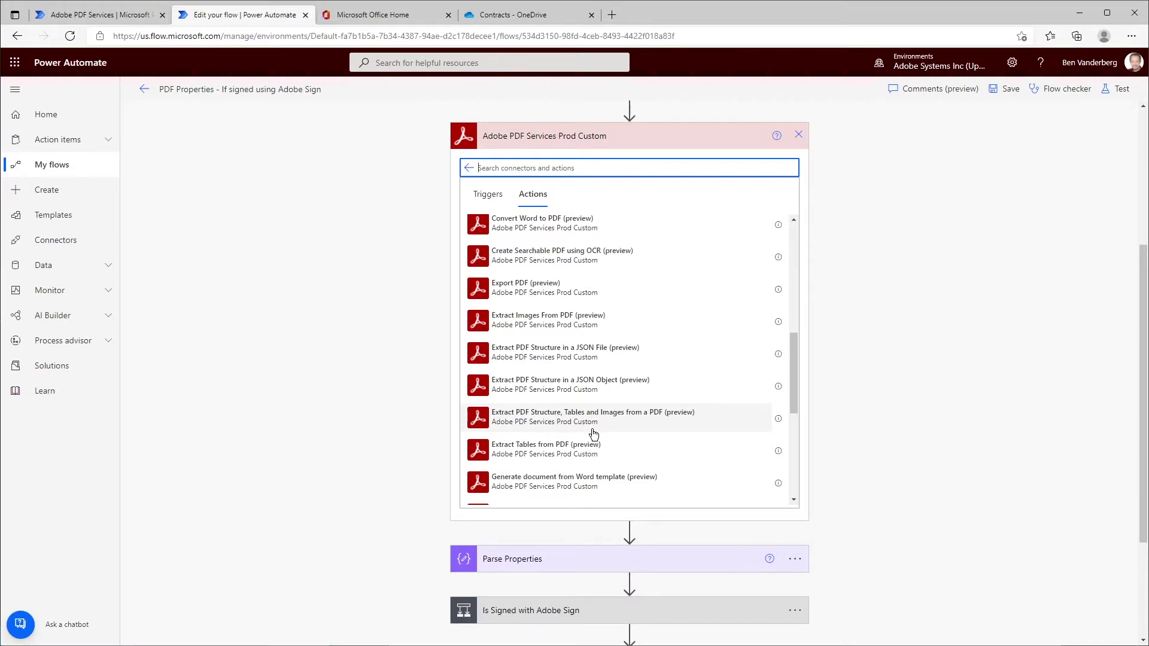
Cancel the new action and start a manual test run of the flow.
left_click(800, 137)
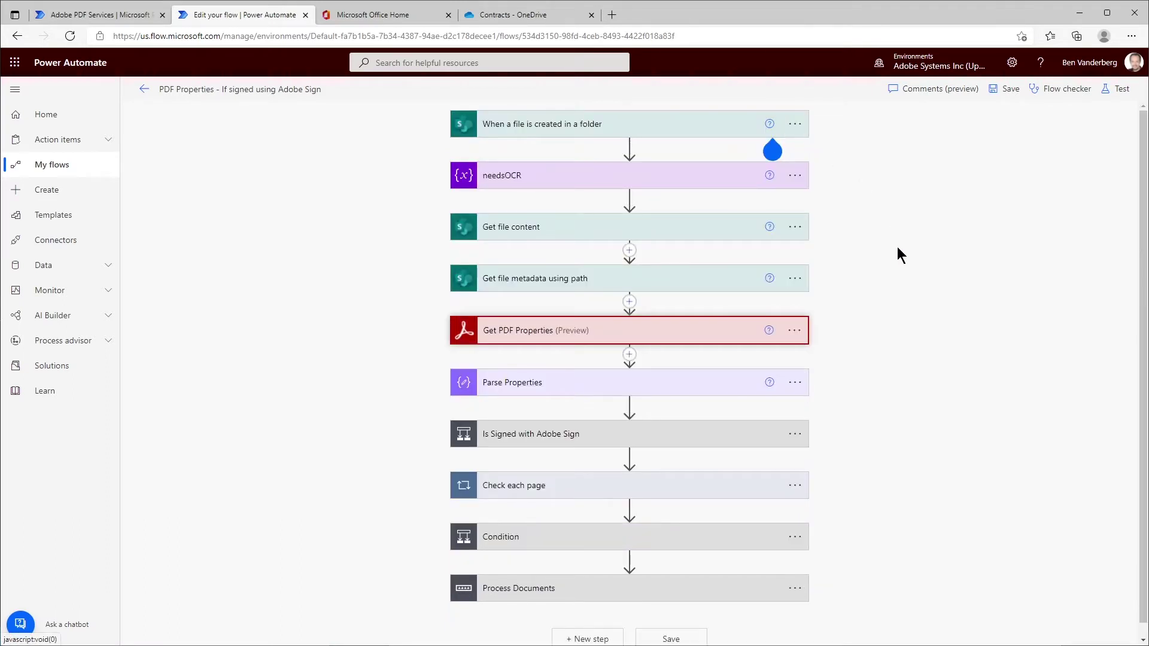
left_click(1113, 89)
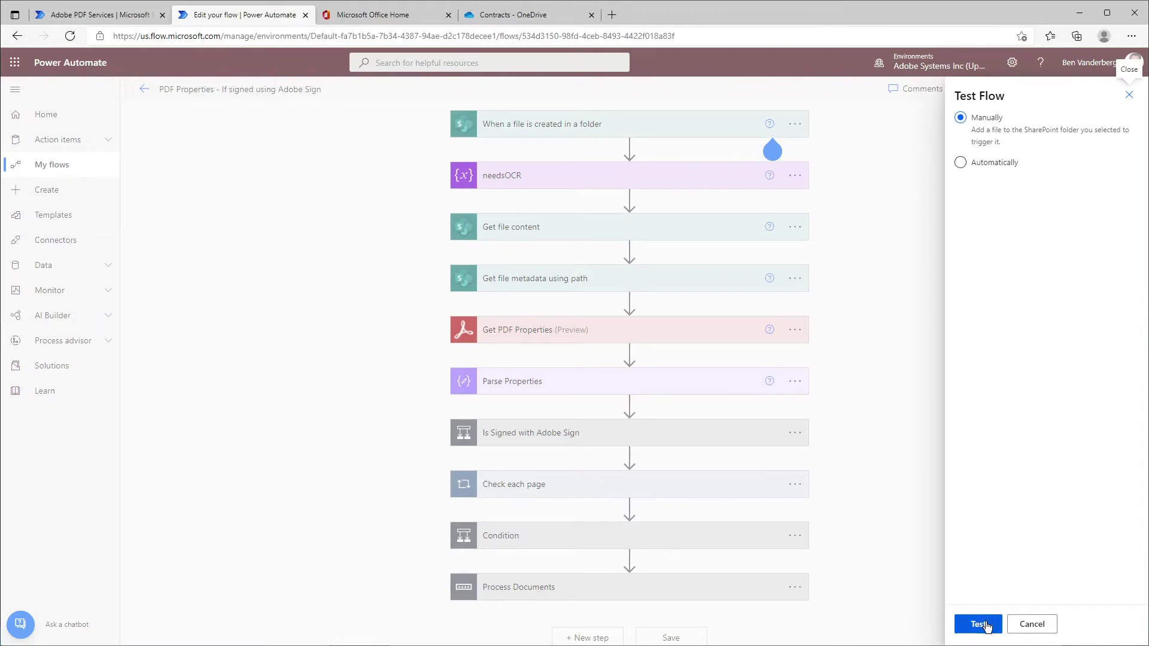
left_click(979, 624)
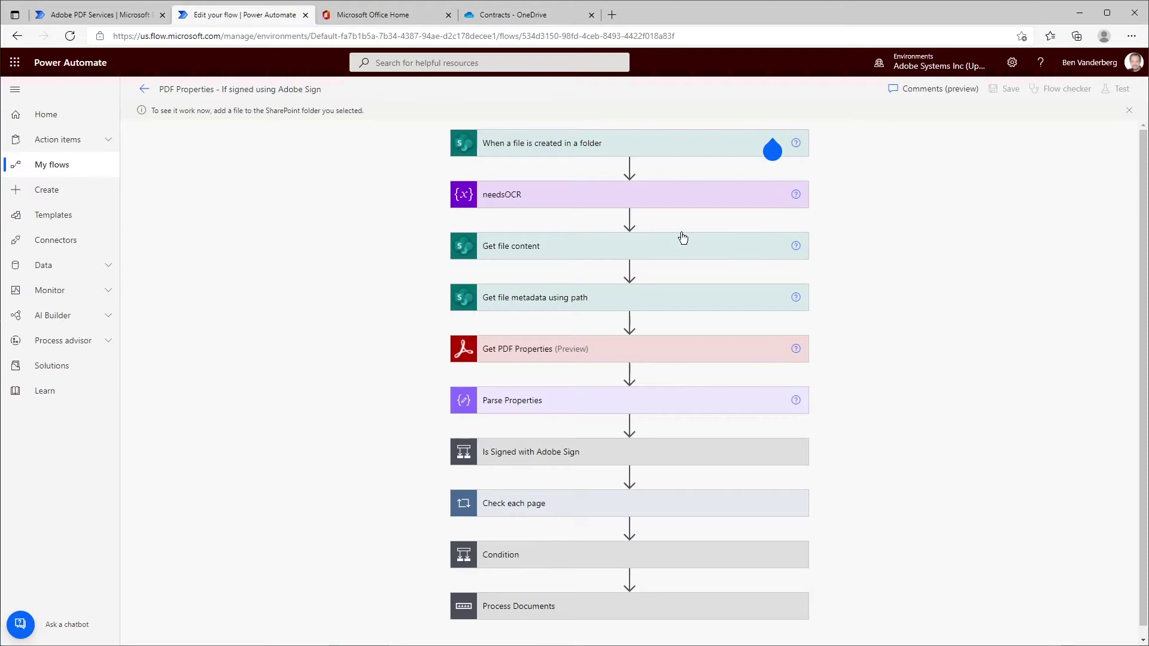
Drag all seven sample PDFs from the SP_PropertiesDemo folder into the OneDrive Contracts library.
left_click(535, 16)
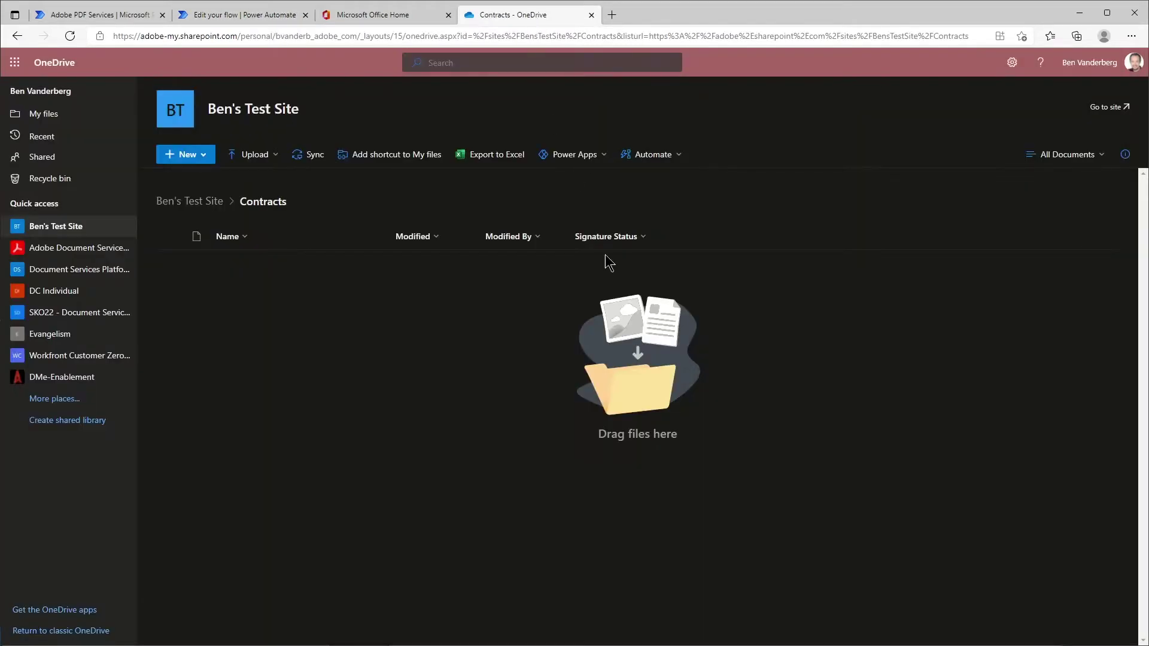
left_click(745, 645)
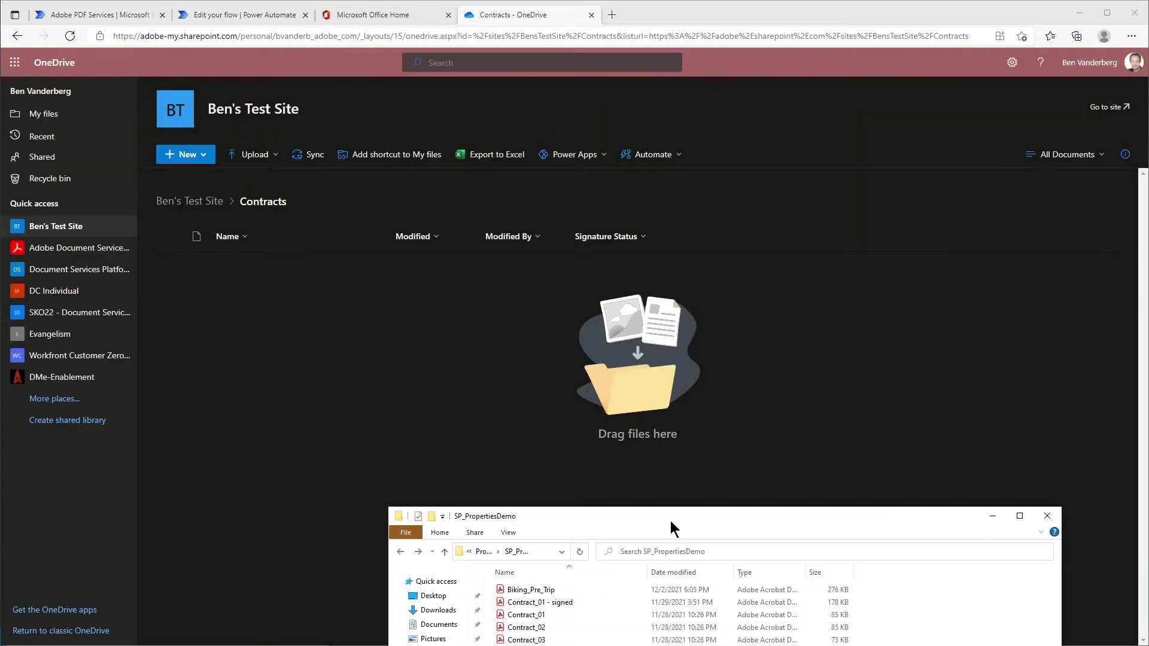
left_click_drag(670, 525, 713, 443)
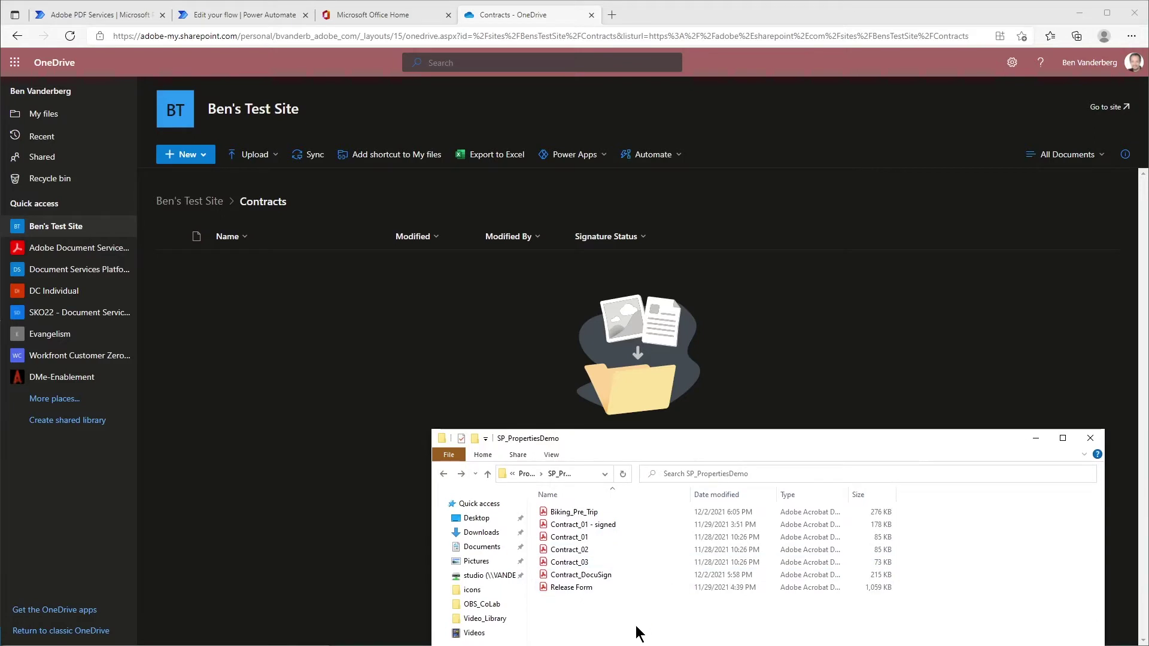
left_click_drag(635, 632, 584, 511)
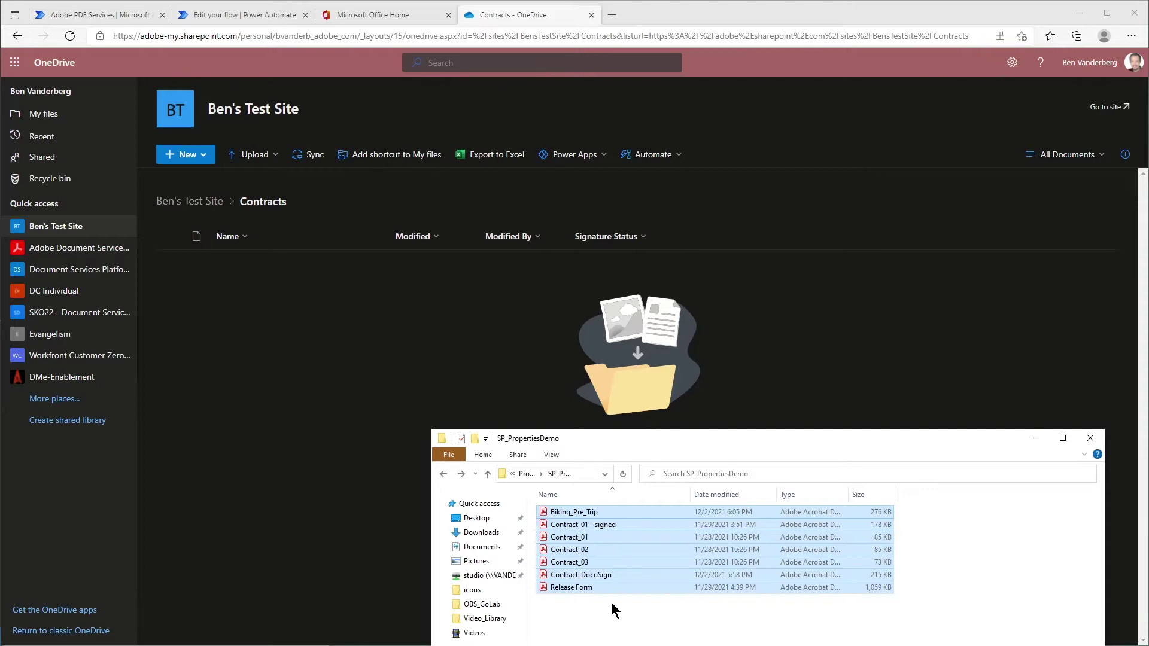
left_click_drag(590, 548, 340, 343)
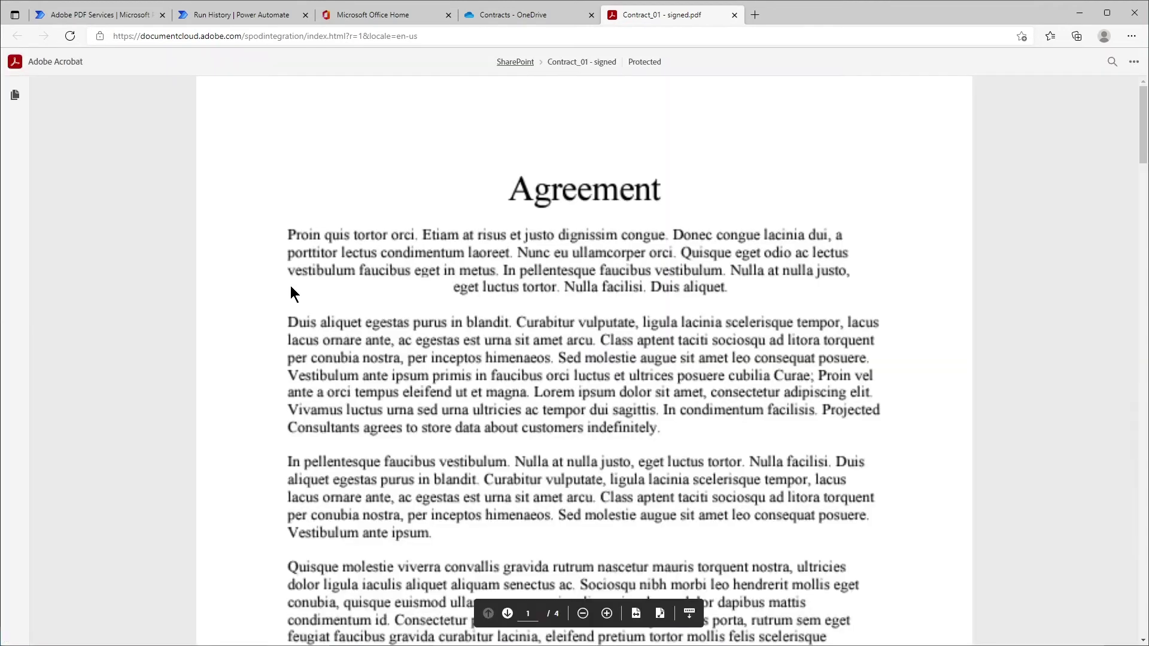
Review Contract_01 - signed.pdf's signature block and Final Audit Report, then close it.
scroll(294, 293, "down", 9)
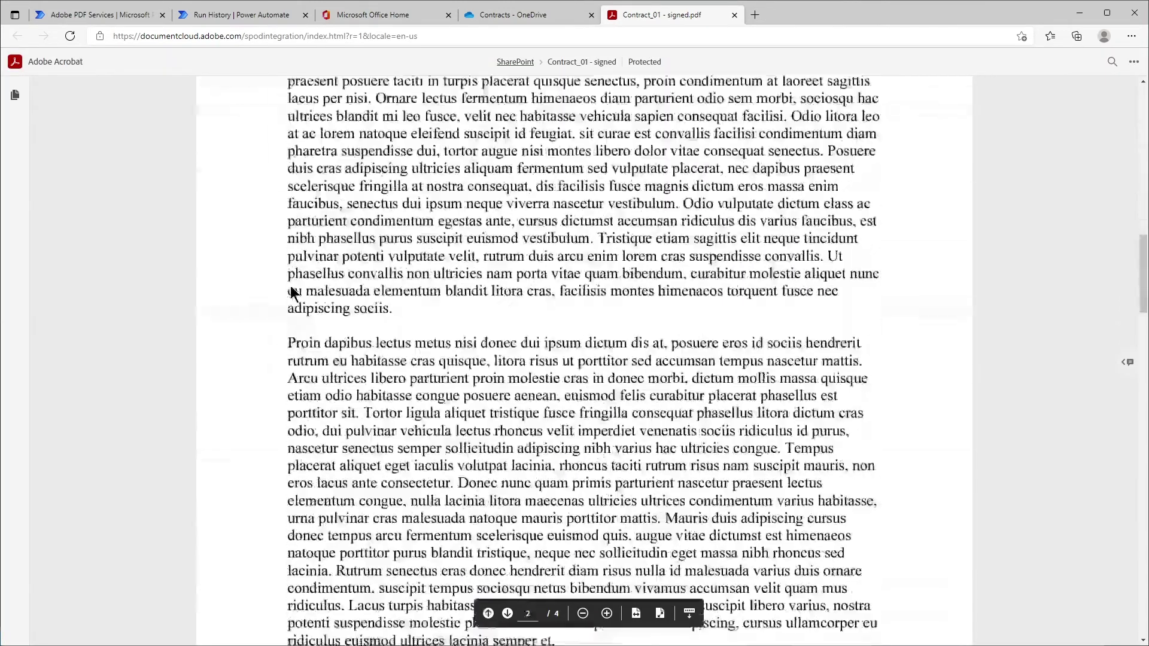
scroll(290, 287, "down", 20)
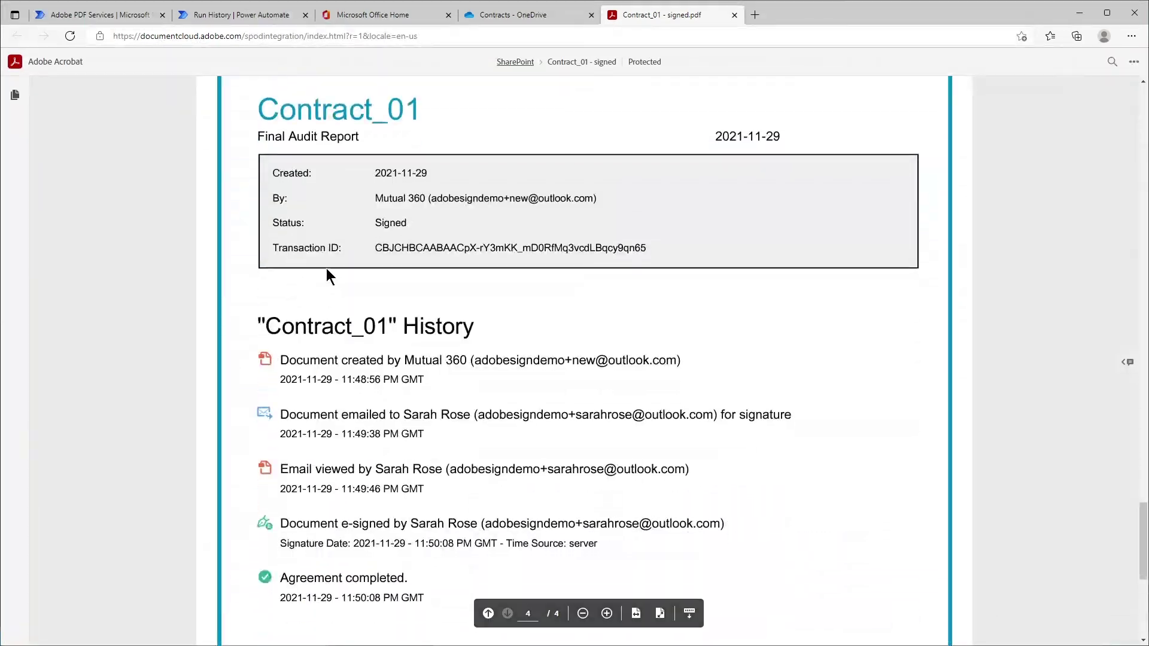
scroll(364, 256, "up", 10)
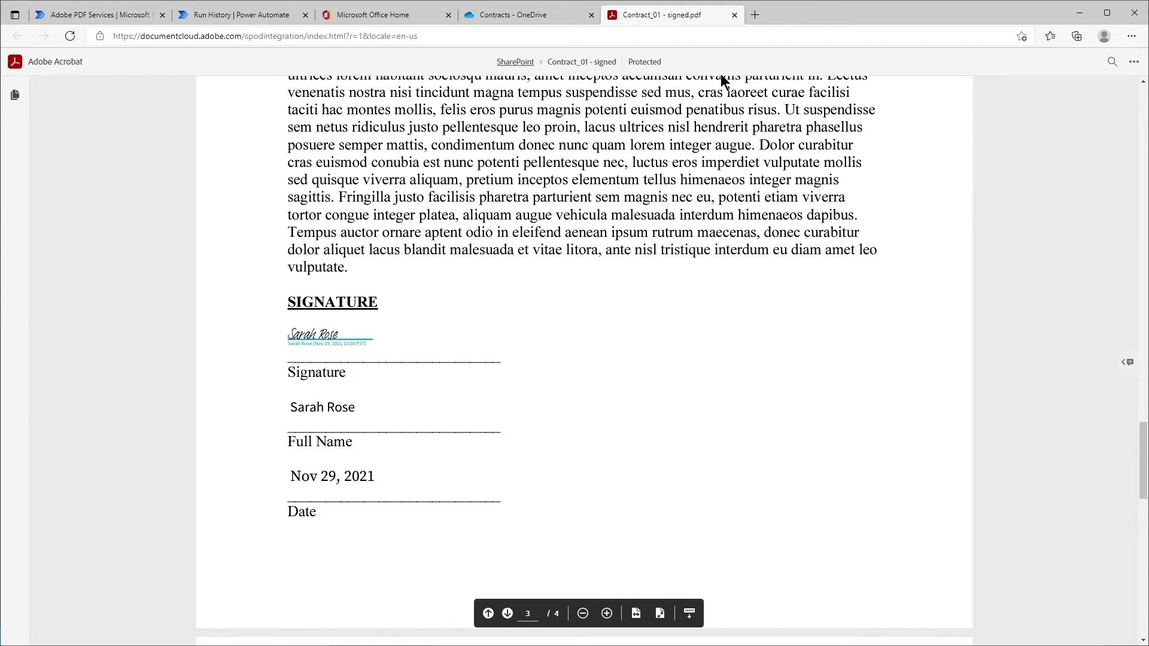
left_click(734, 15)
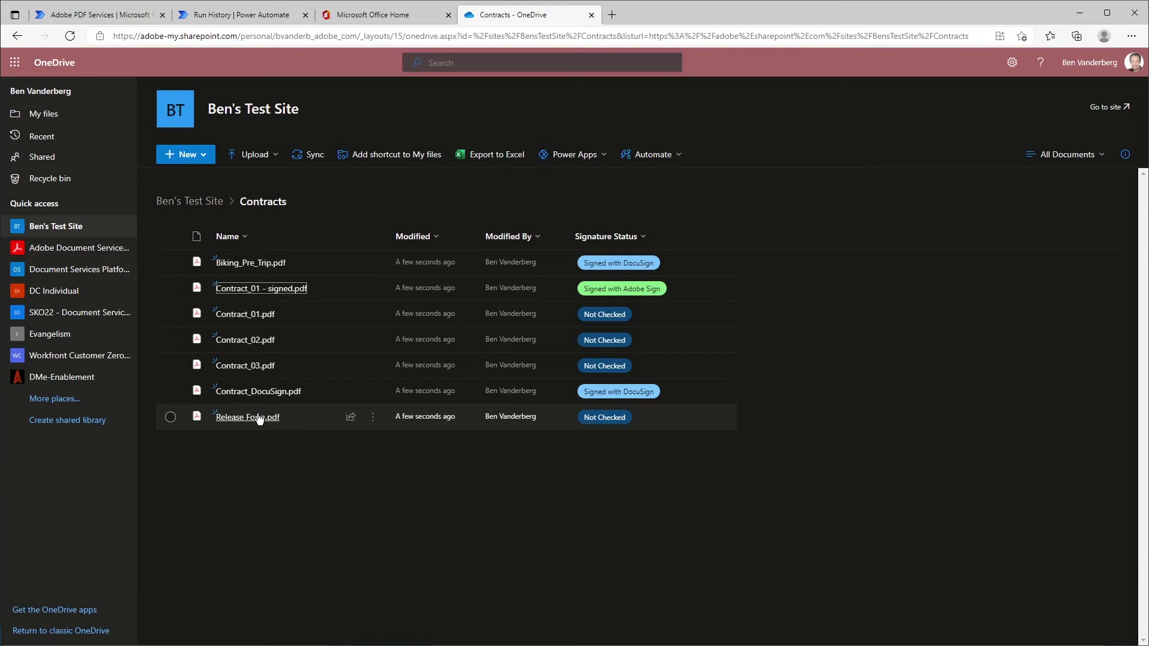
Reload the Contracts library with F5 so Release Form.pdf shows Scanned and OCRed.
key("F5")
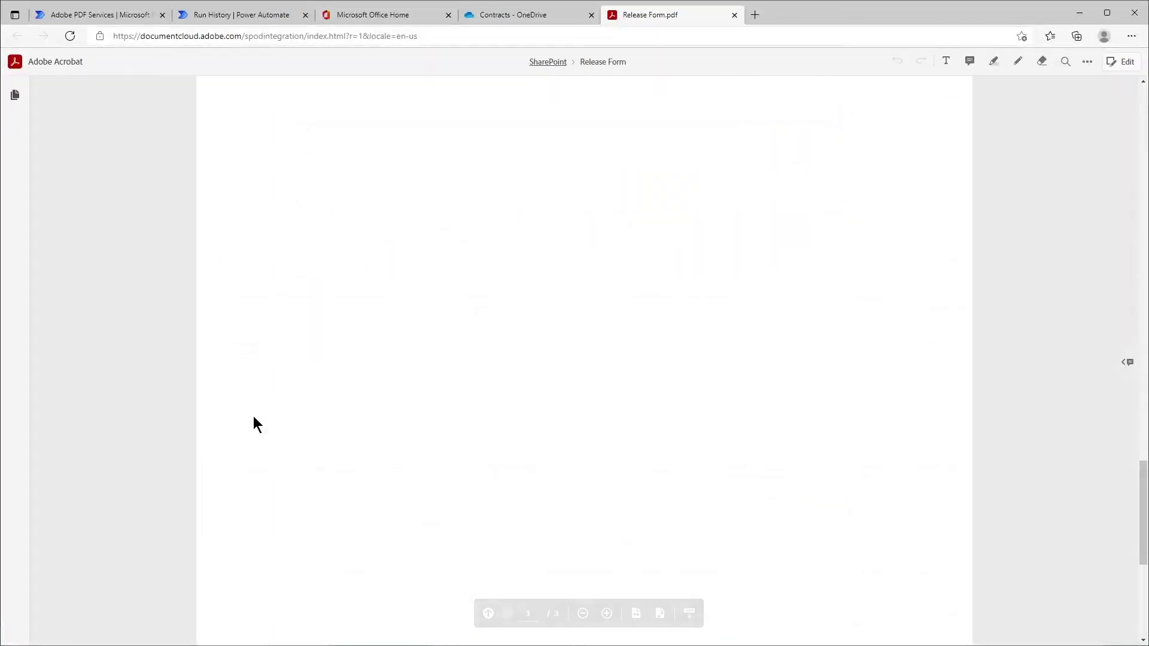
scroll(253, 416, "down", 5)
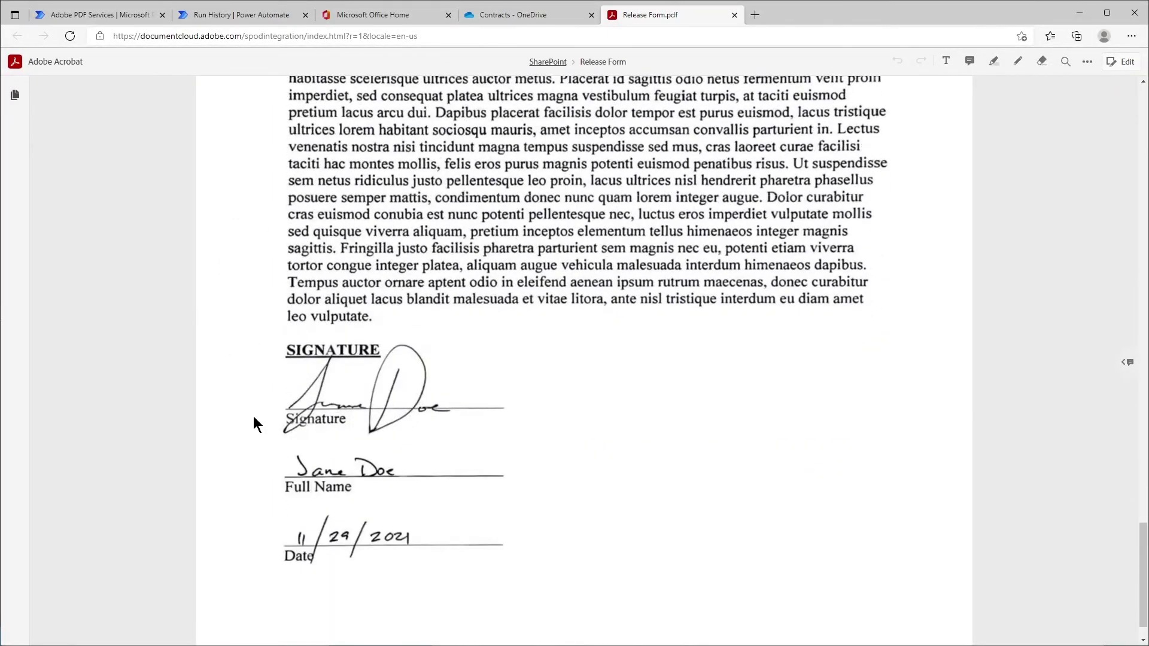
Check the handwritten signature on the Release Form PDF, then close its tab with Ctrl+W.
key("ctrl+w")
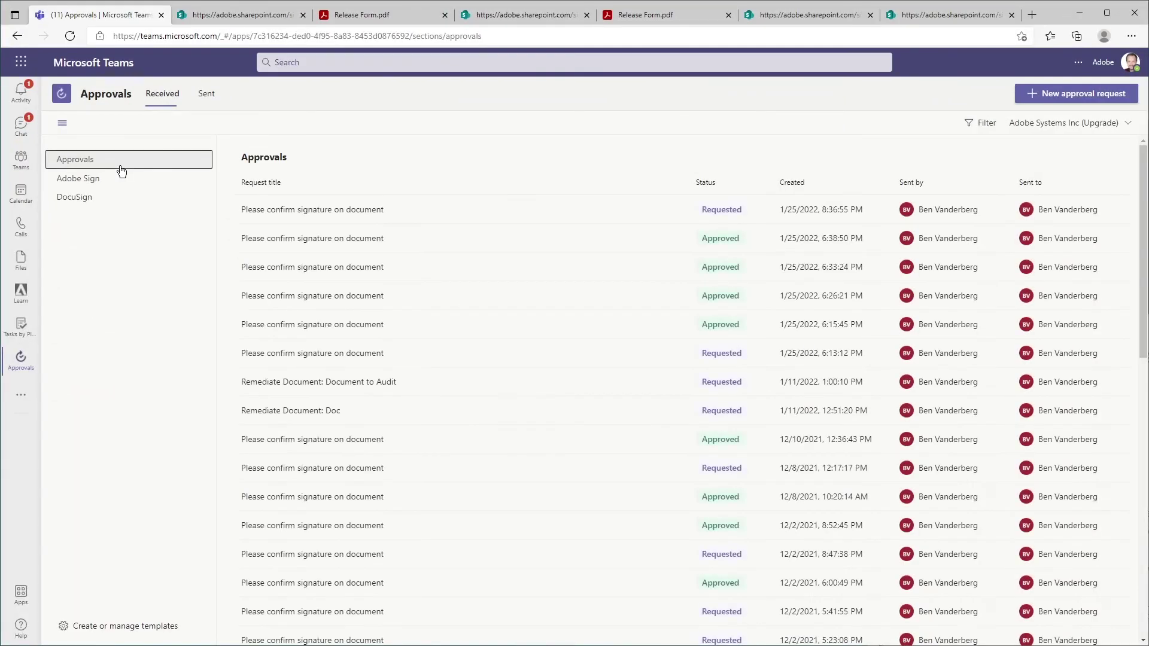
Open the top 'Please confirm signature on document' request and its Release Form.pdf attachment.
left_click(243, 206)
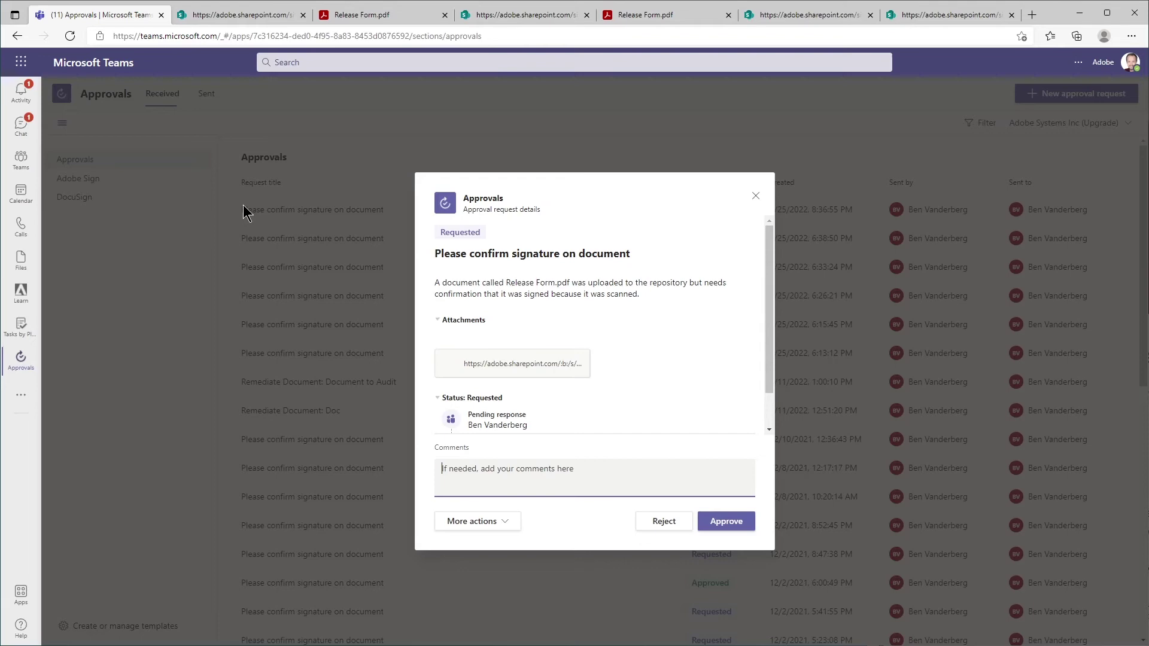
left_click(473, 363)
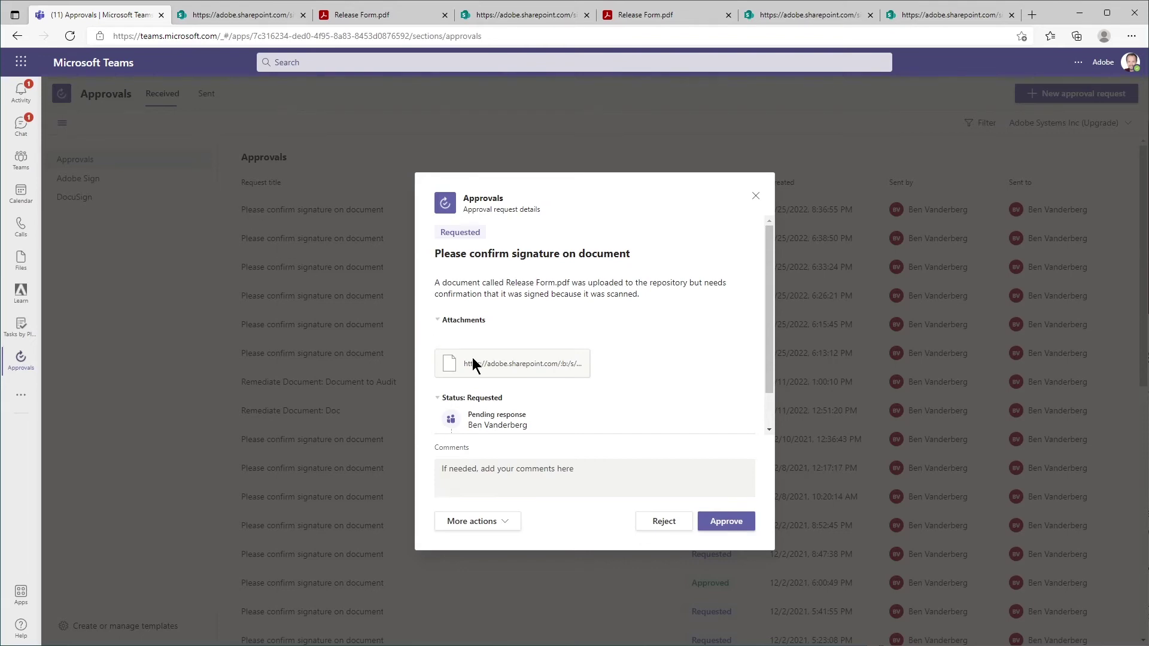
left_click(35, 62)
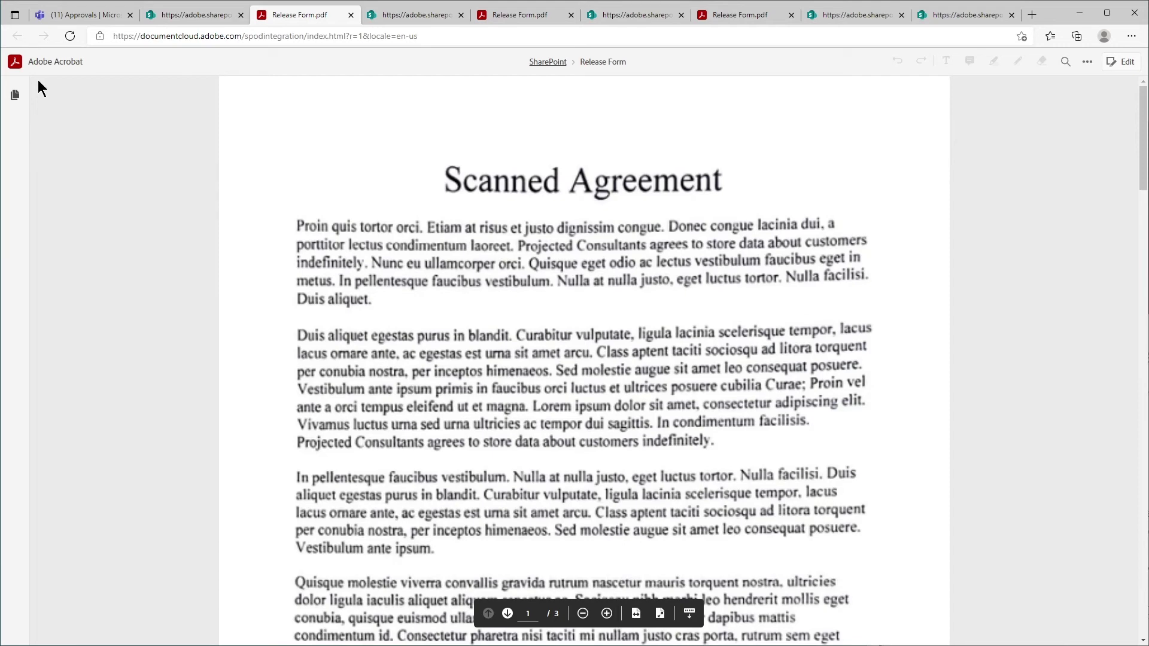
Select a passage to confirm the scanned Release Form's text is selectable, then view its signature.
scroll(261, 186, "down", 8)
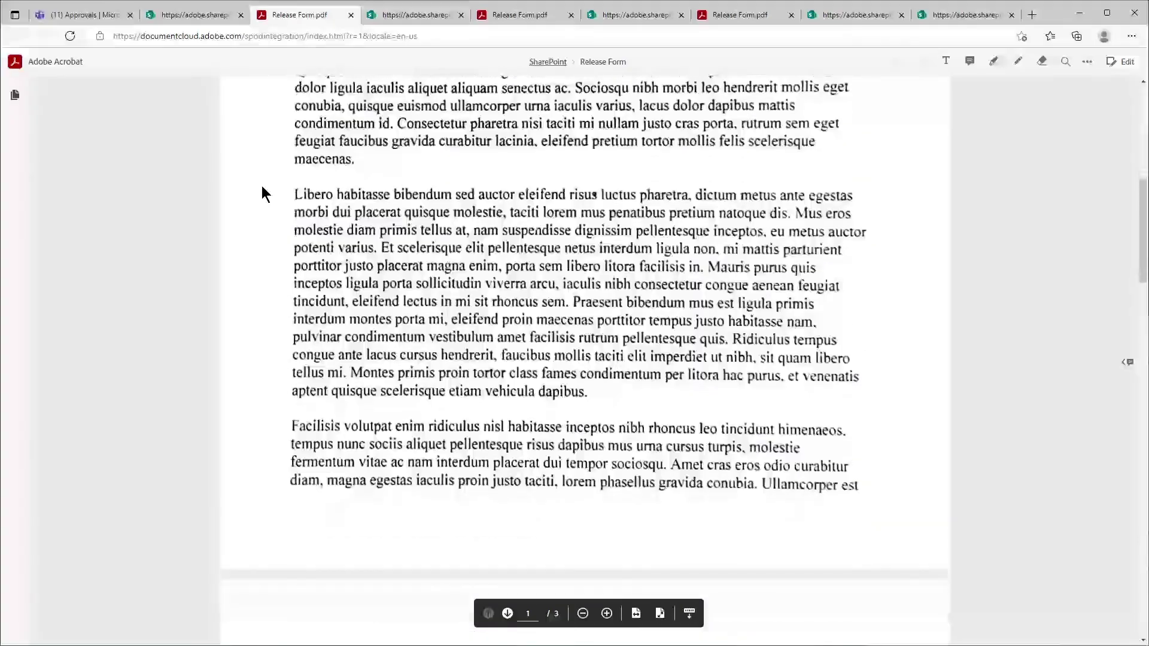
scroll(263, 190, "up", 5)
scroll(263, 185, "up", 1)
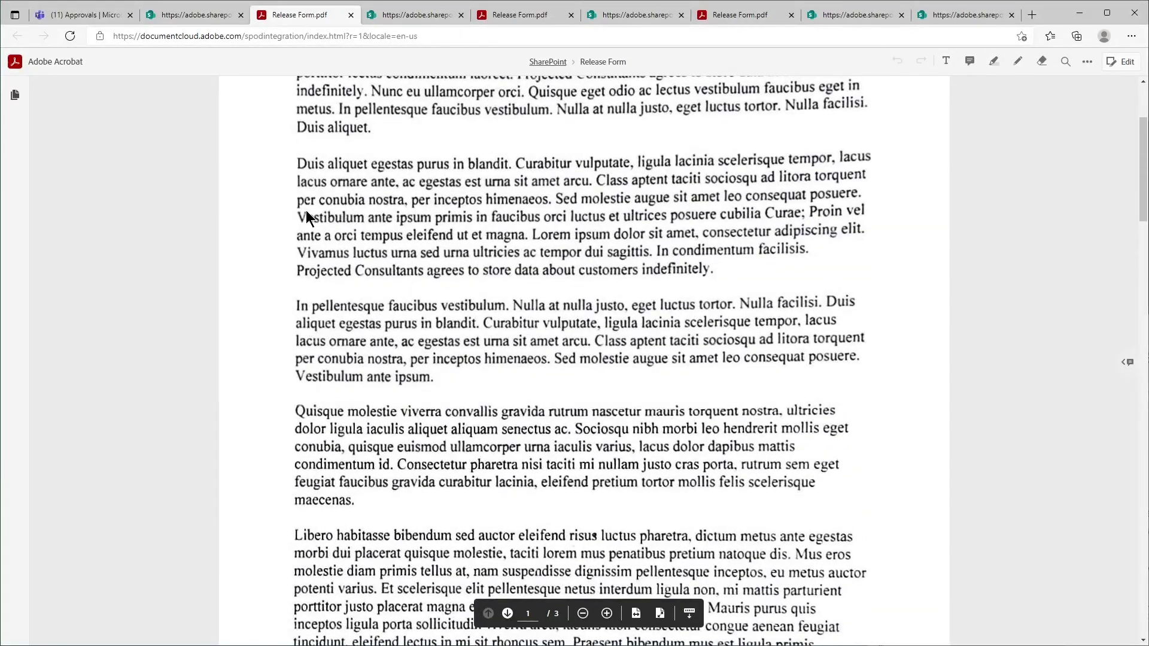
left_click_drag(417, 235, 450, 251)
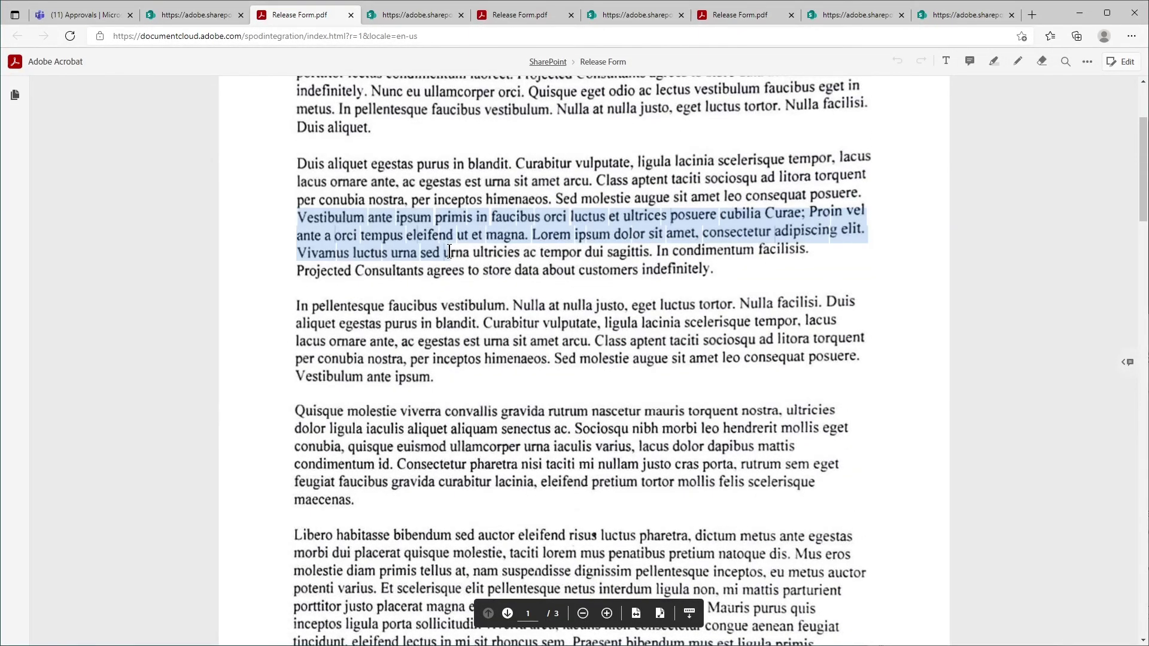
scroll(449, 251, "down", 20)
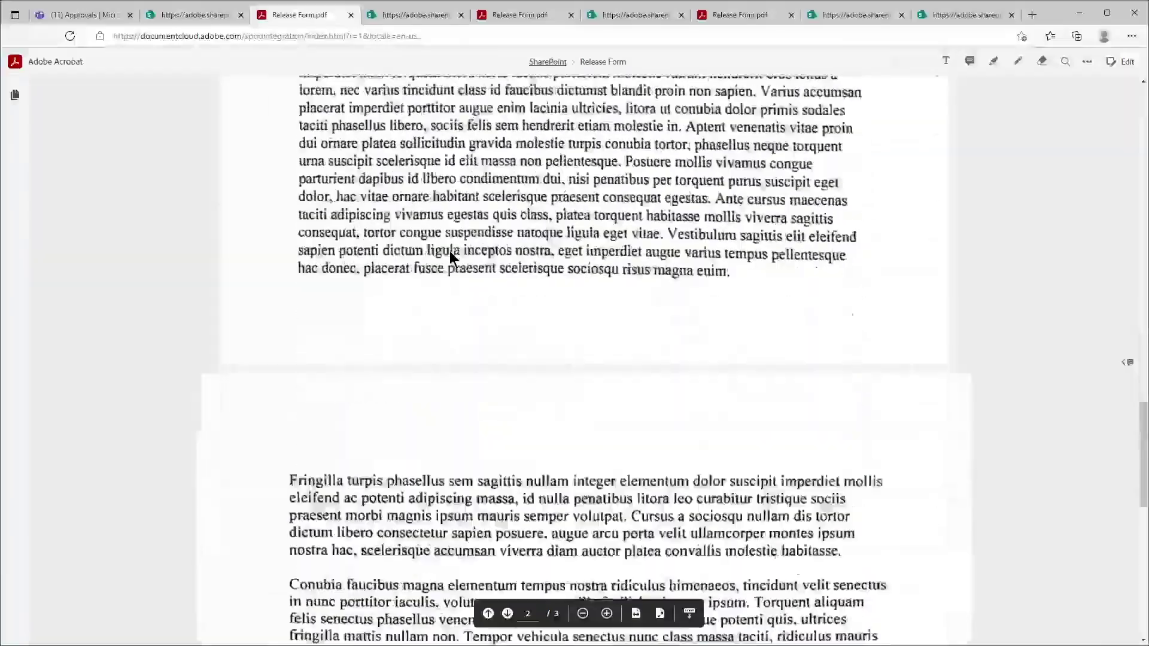
scroll(450, 250, "down", 3)
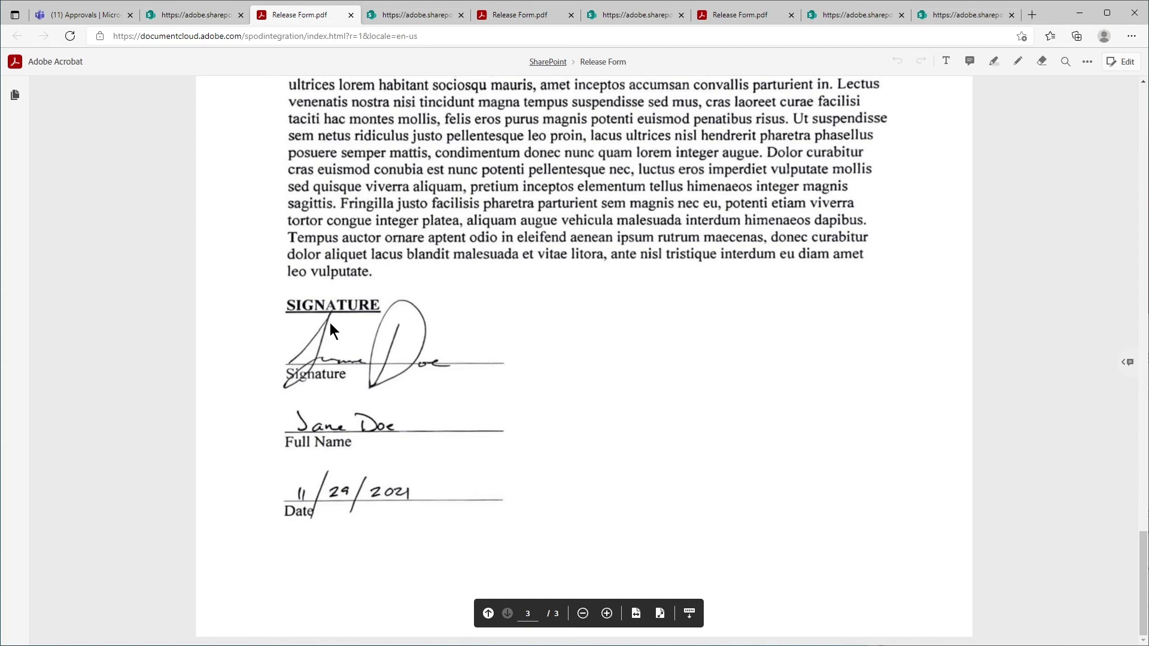
Close the extra Release Form copy and approve the signature confirmation request in Teams.
left_click(93, 17)
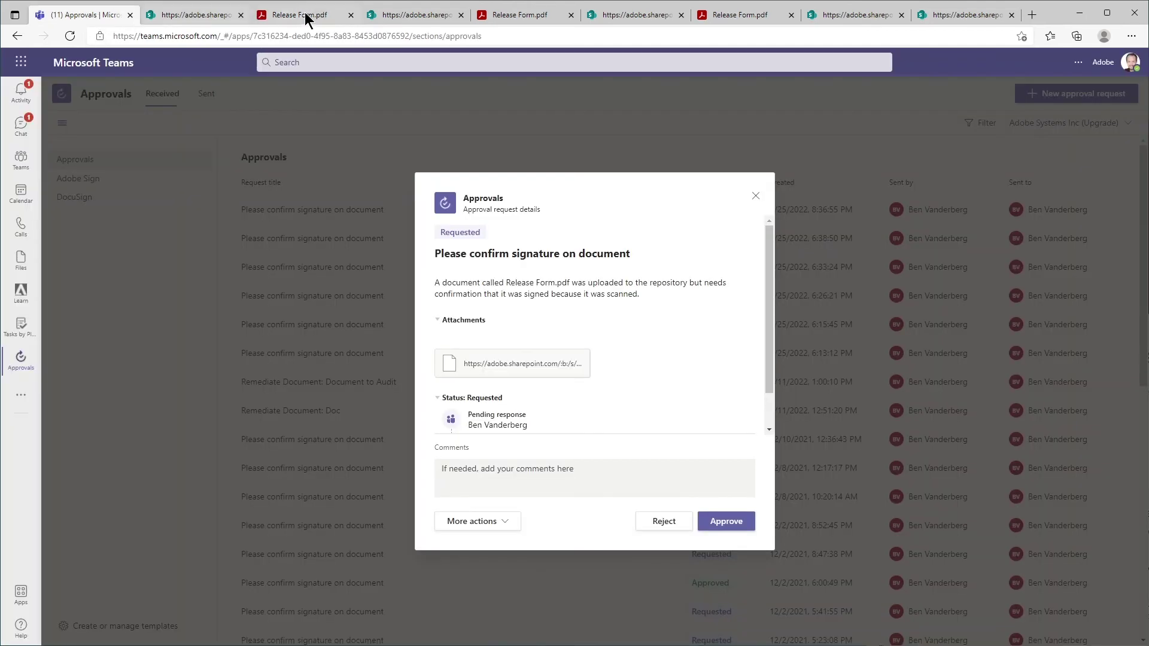
left_click(351, 15)
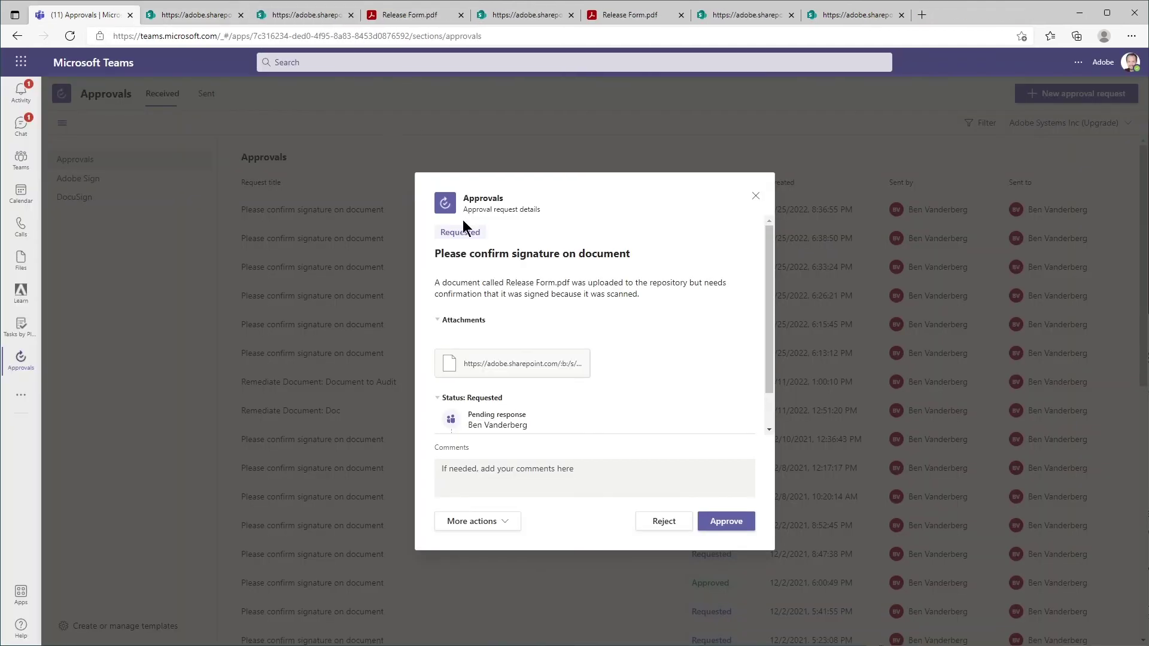
left_click(721, 524)
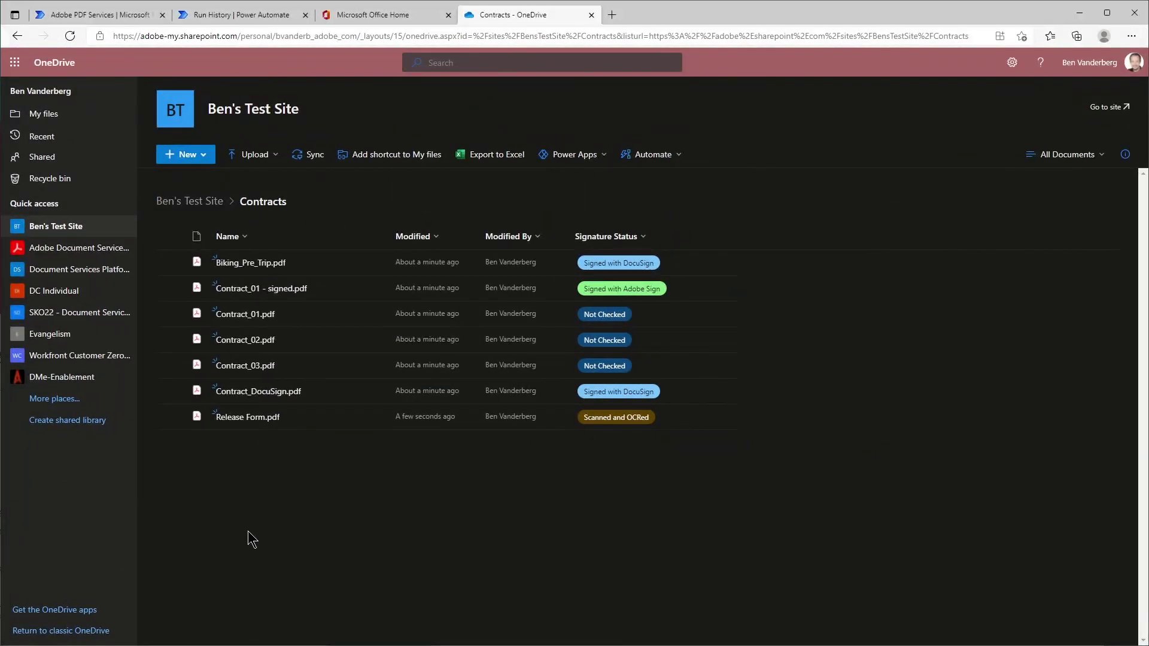
Reload the Contracts library to confirm Release Form.pdf now reads 'Scanned and Reviewed'.
key("F5")
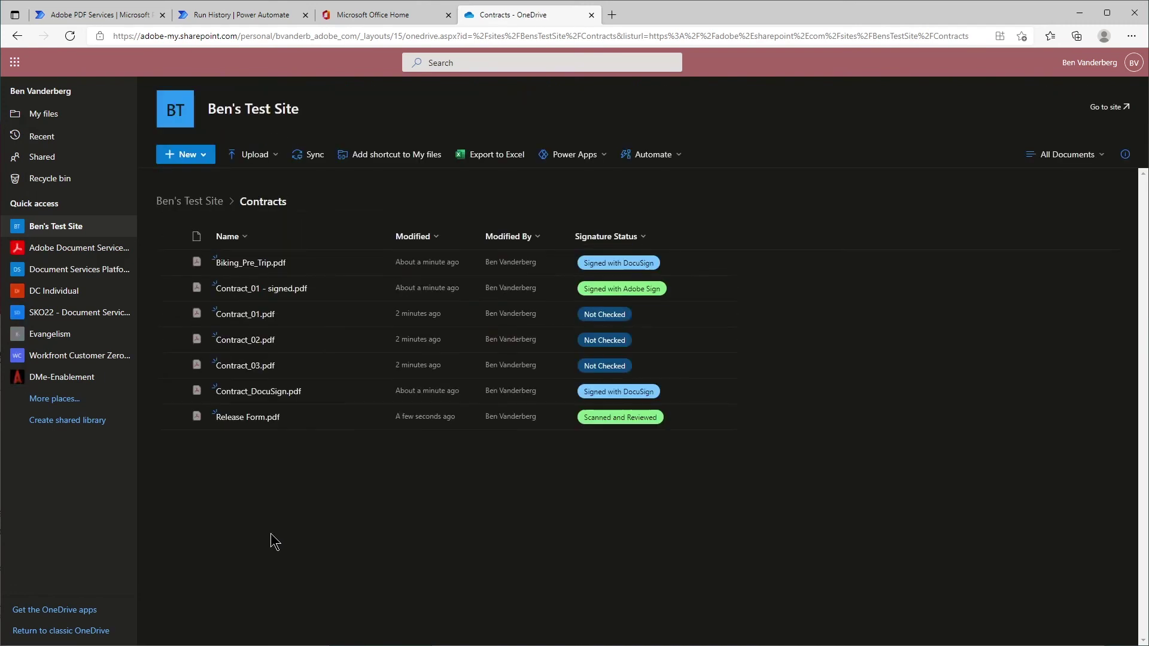